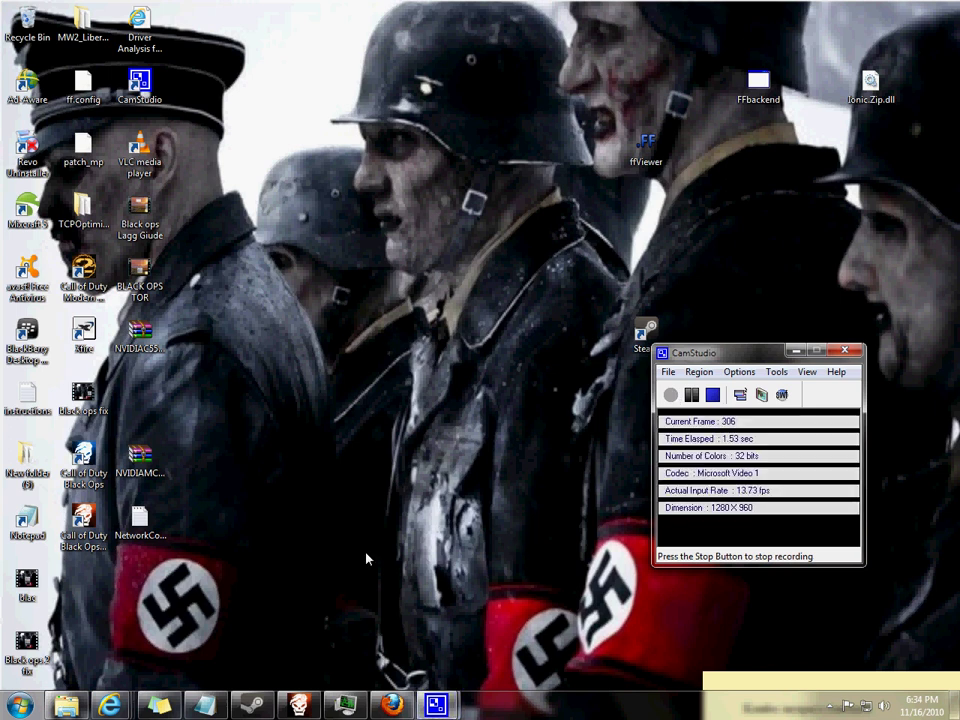
# - Open the Local Group Policy Editor by running gpedit.msc, maximize its window and widen the policy tree
pyautogui.moveTo(84, 705)
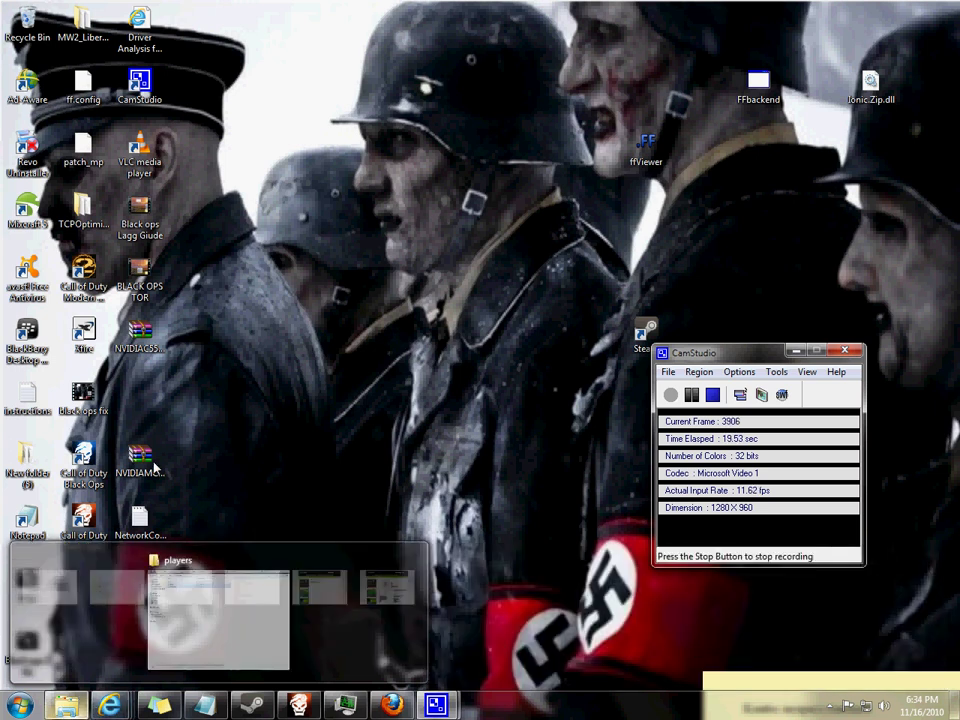
pyautogui.click(20, 708)
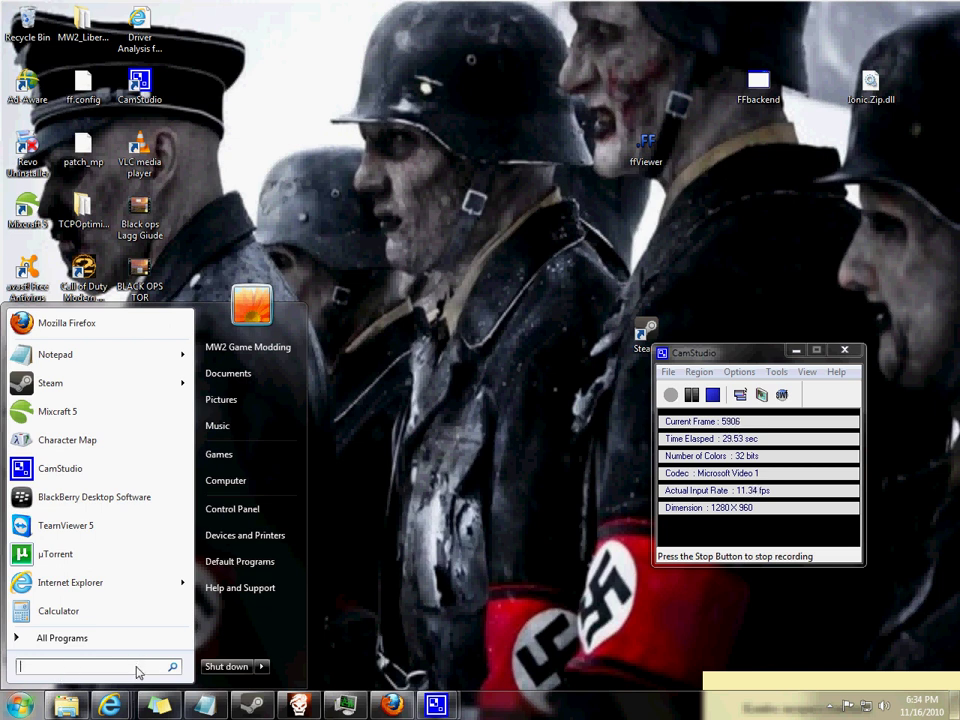
pyautogui.write('gpedi')
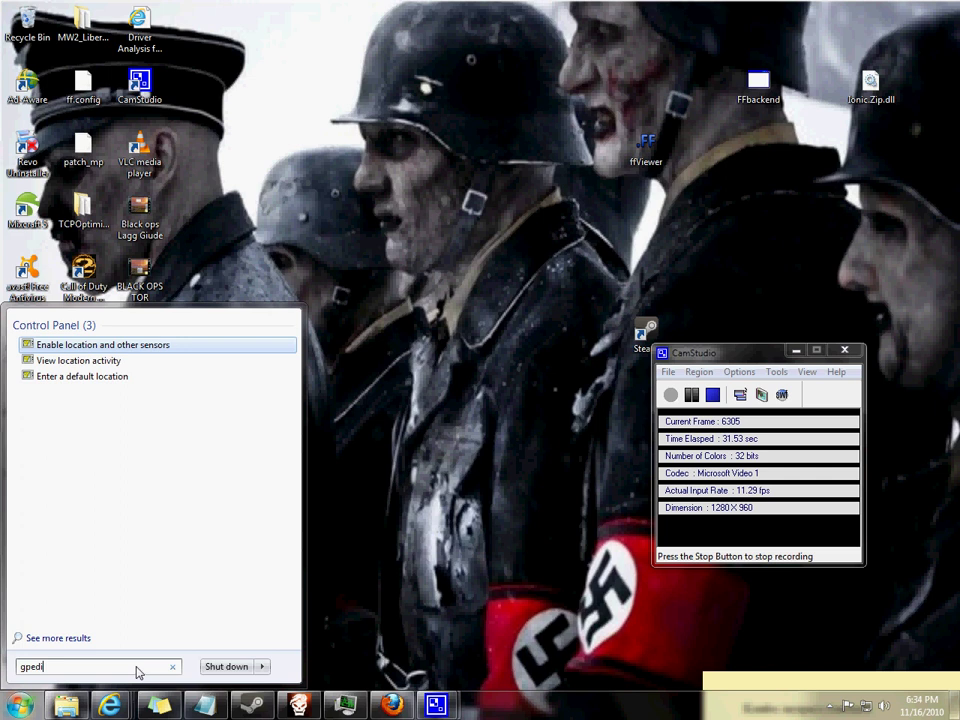
pyautogui.write('t.msc')
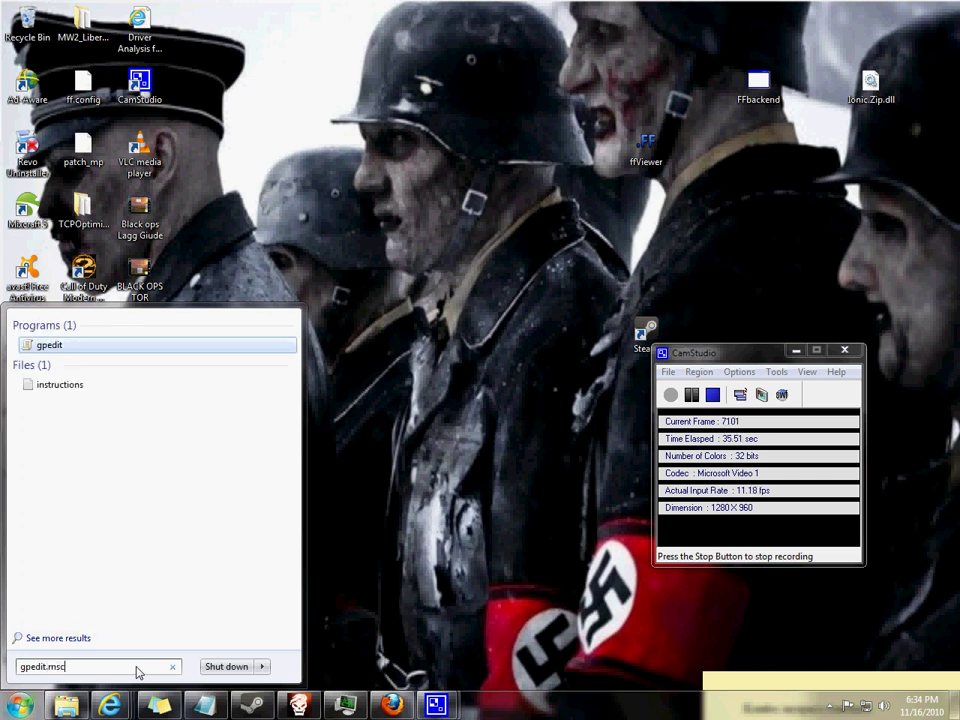
pyautogui.press('Return')
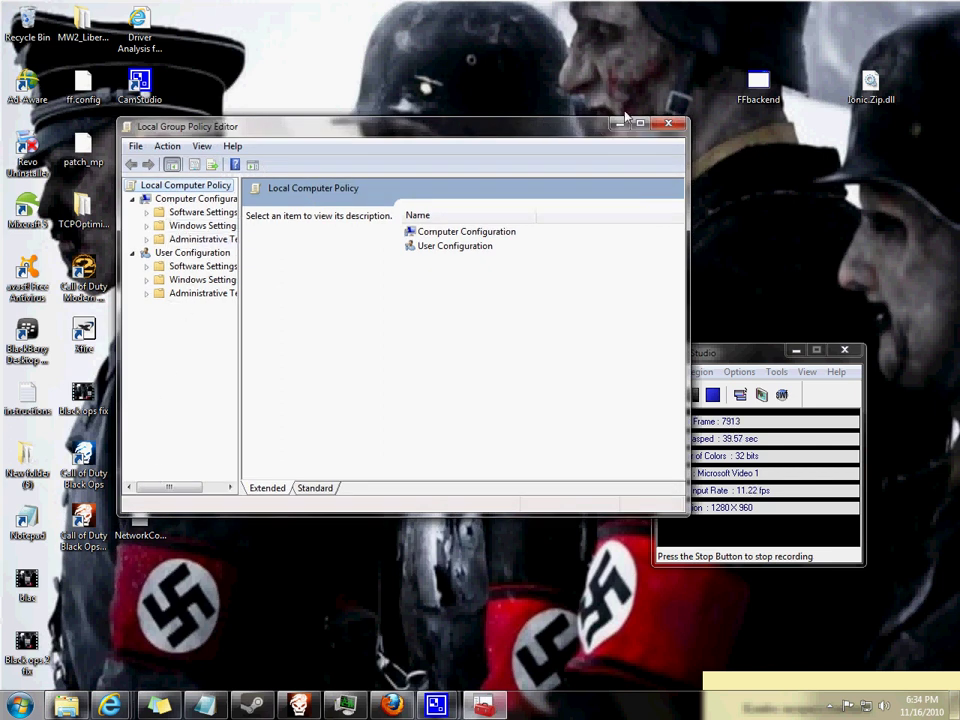
pyautogui.doubleClick(470, 126)
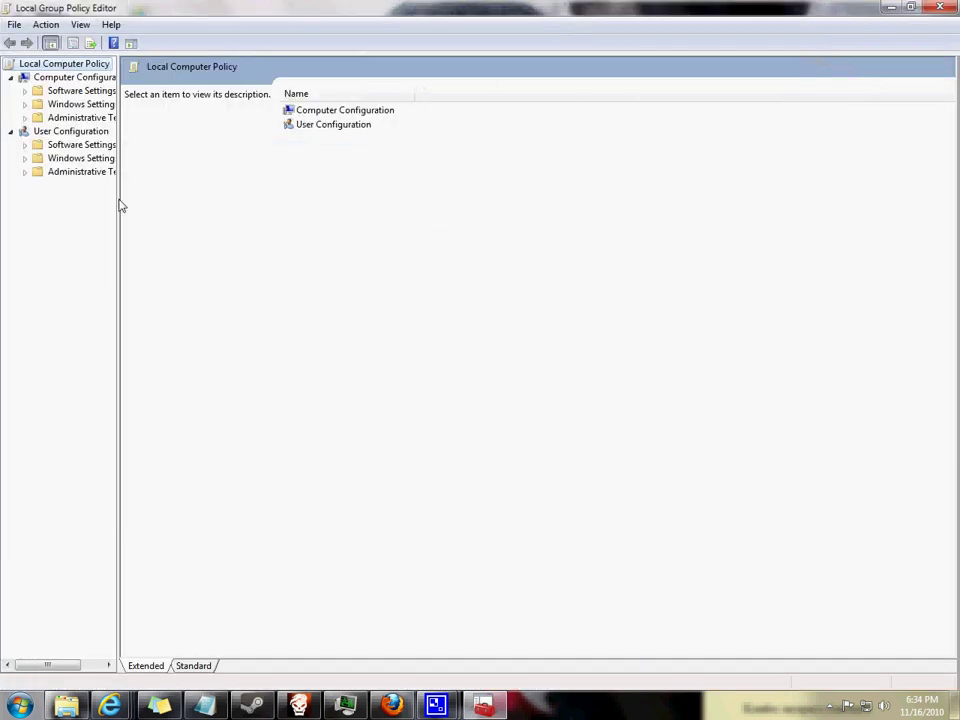
pyautogui.moveTo(118, 205); pyautogui.dragTo(197, 206)
# - Open the QoS Packet Scheduler settings under Computer Configuration, Administrative Templates, Network
pyautogui.click(74, 119)
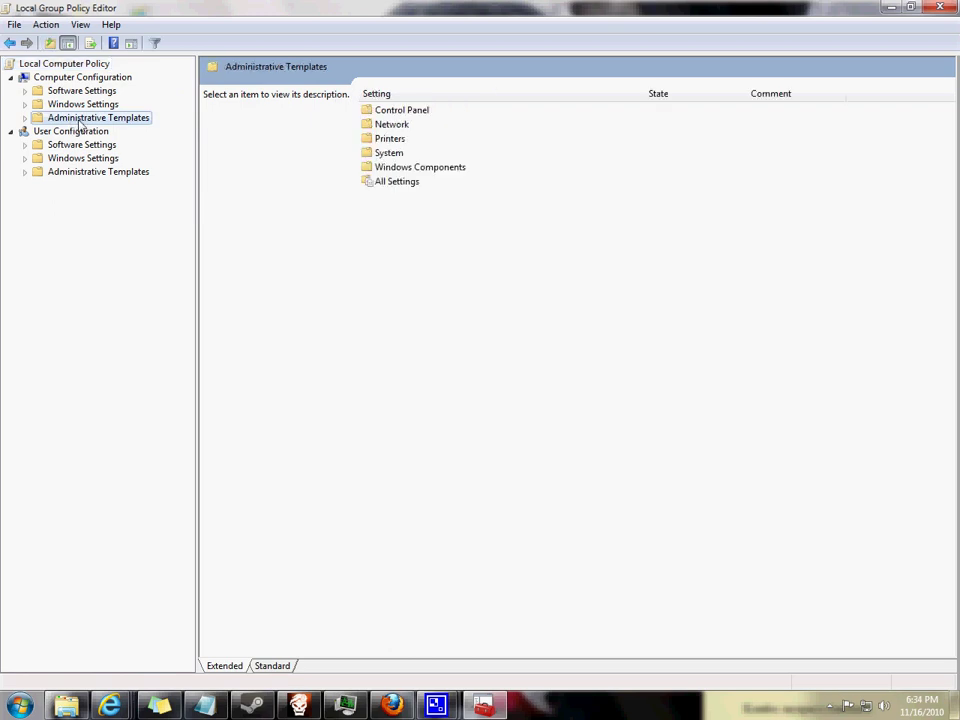
pyautogui.click(394, 127)
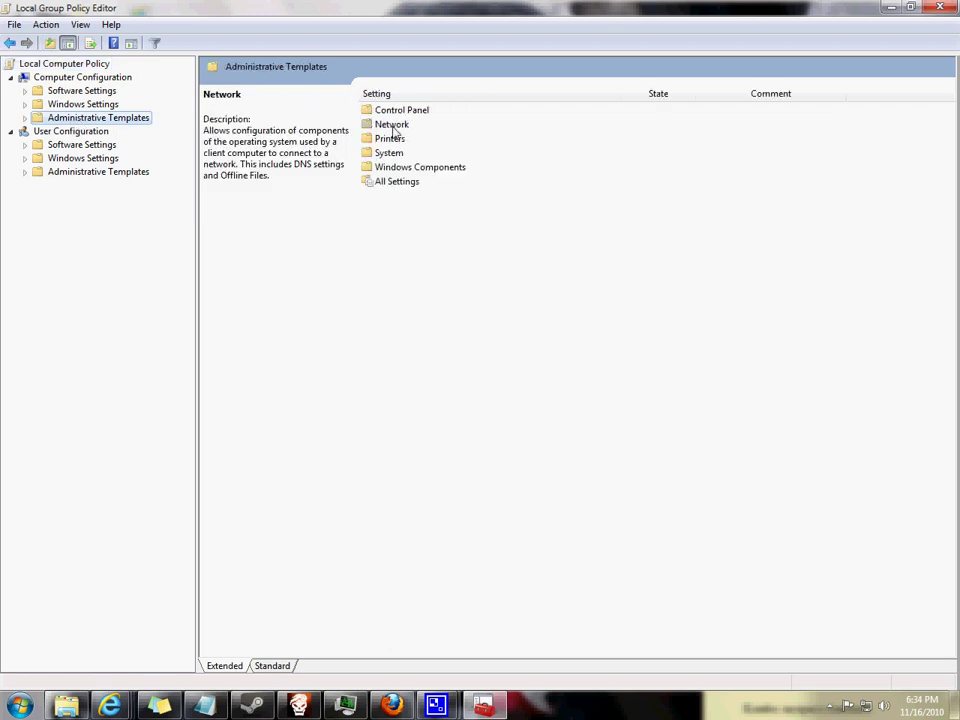
pyautogui.doubleClick(392, 127)
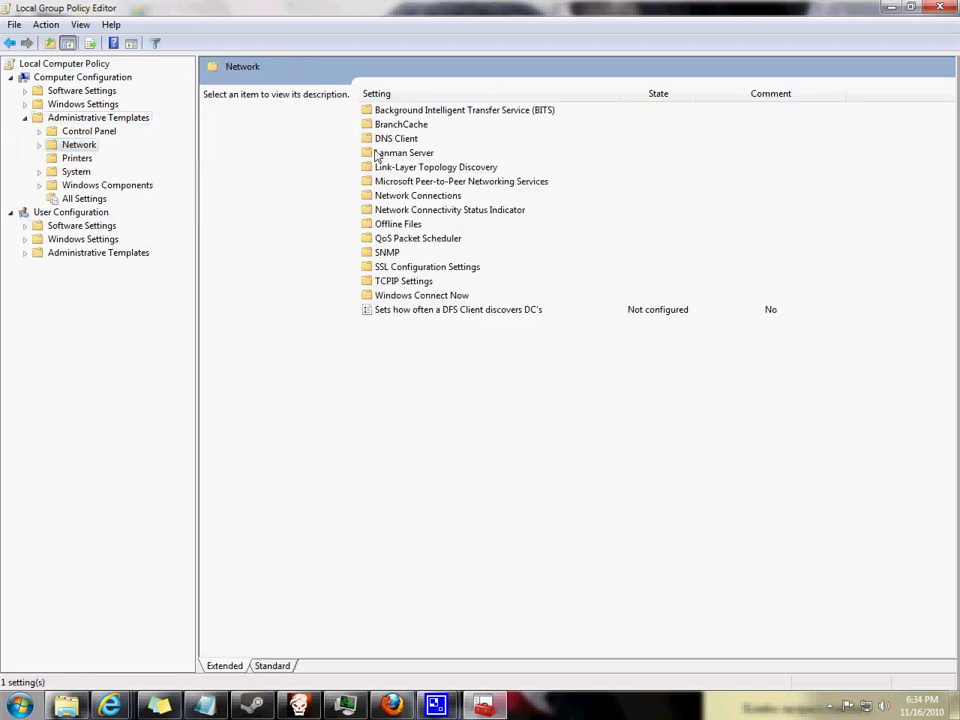
pyautogui.doubleClick(412, 240)
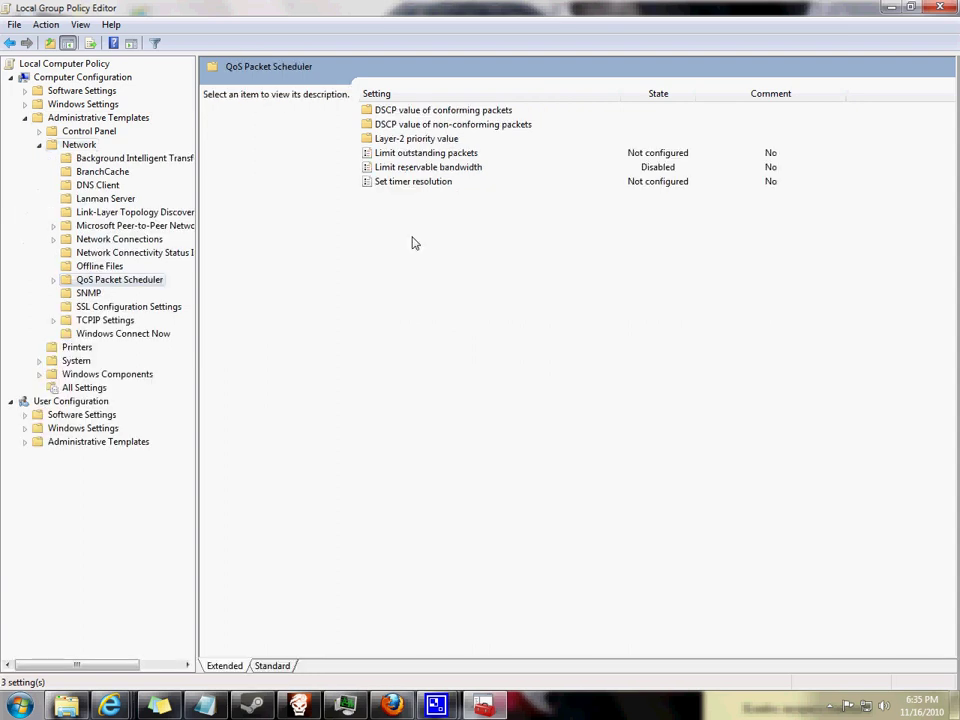
# - Open the Limit reservable bandwidth policy, accept it as Disabled and close the policy editor
pyautogui.click(432, 168)
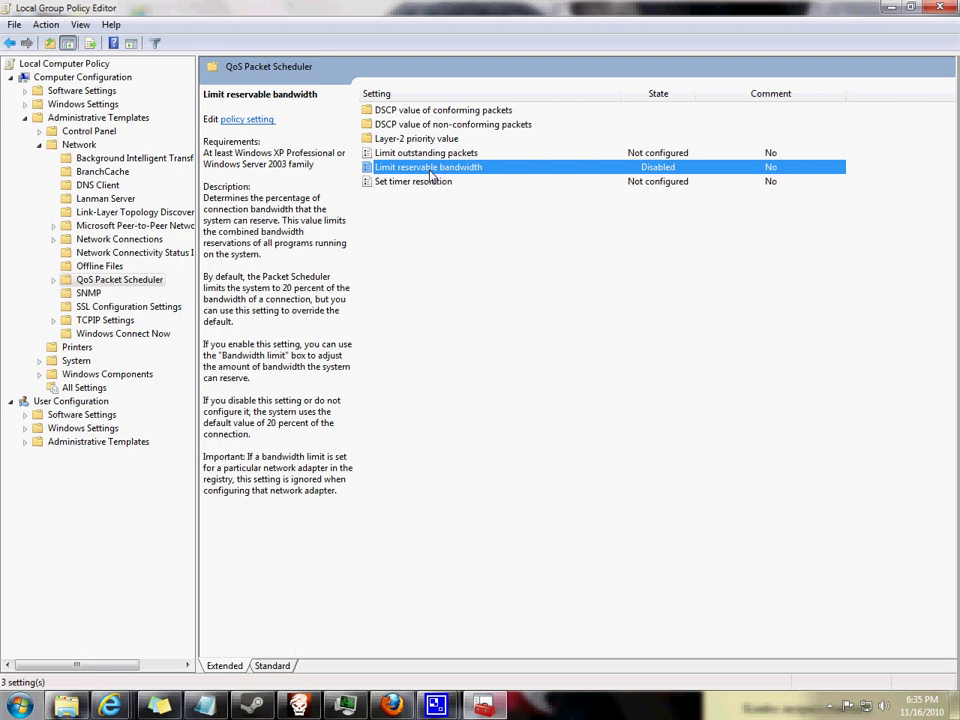
pyautogui.doubleClick(432, 170)
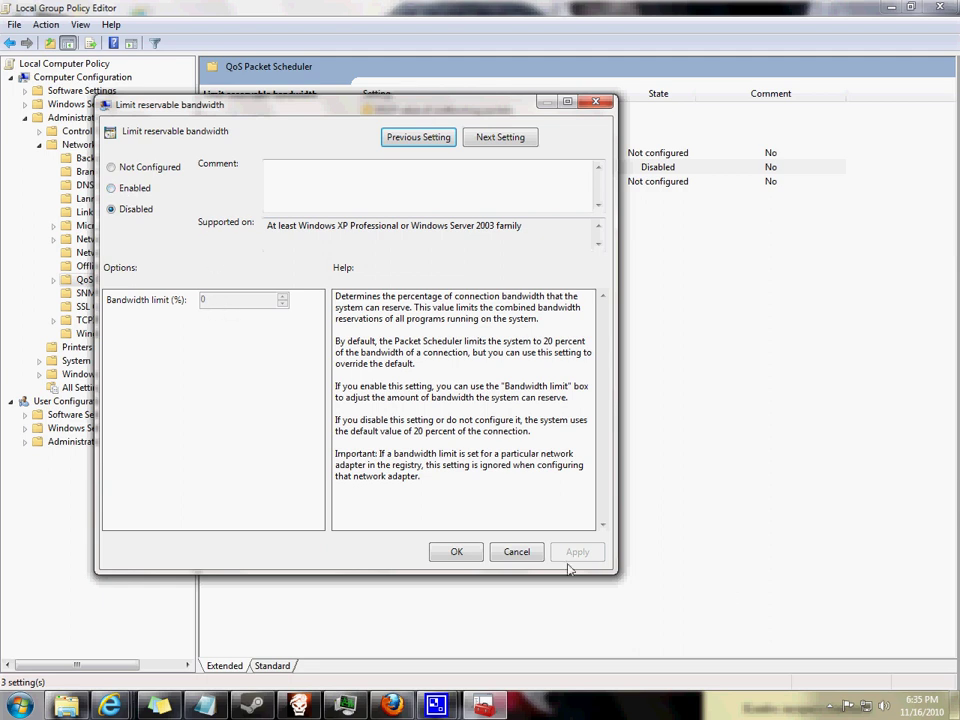
pyautogui.click(458, 553)
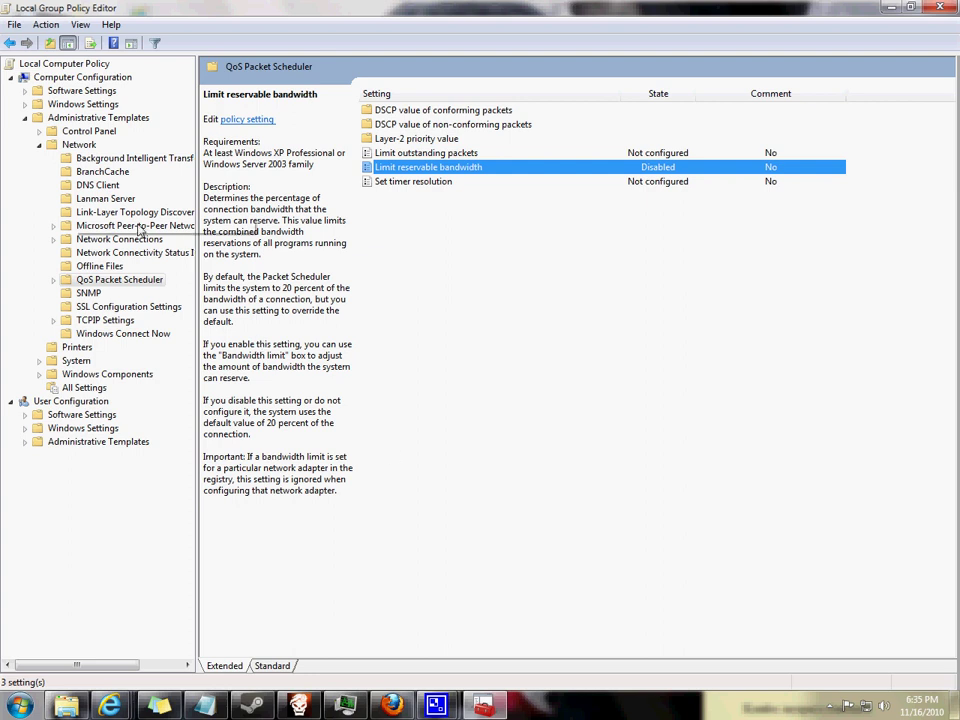
pyautogui.click(940, 7)
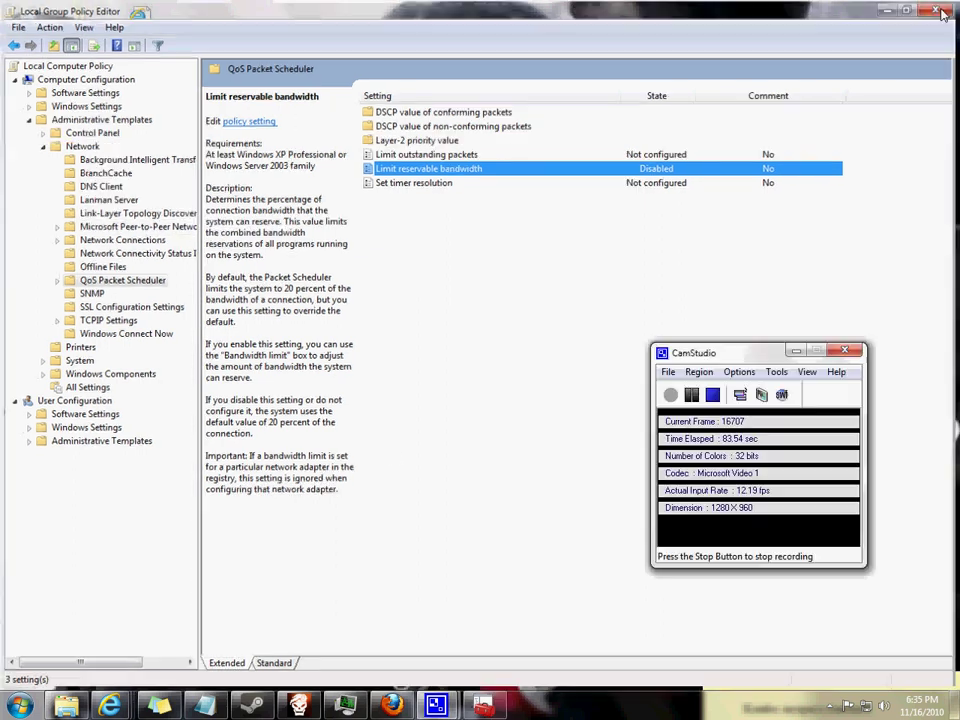
# - Open the System Configuration utility by running msconfig
pyautogui.click(8, 707)
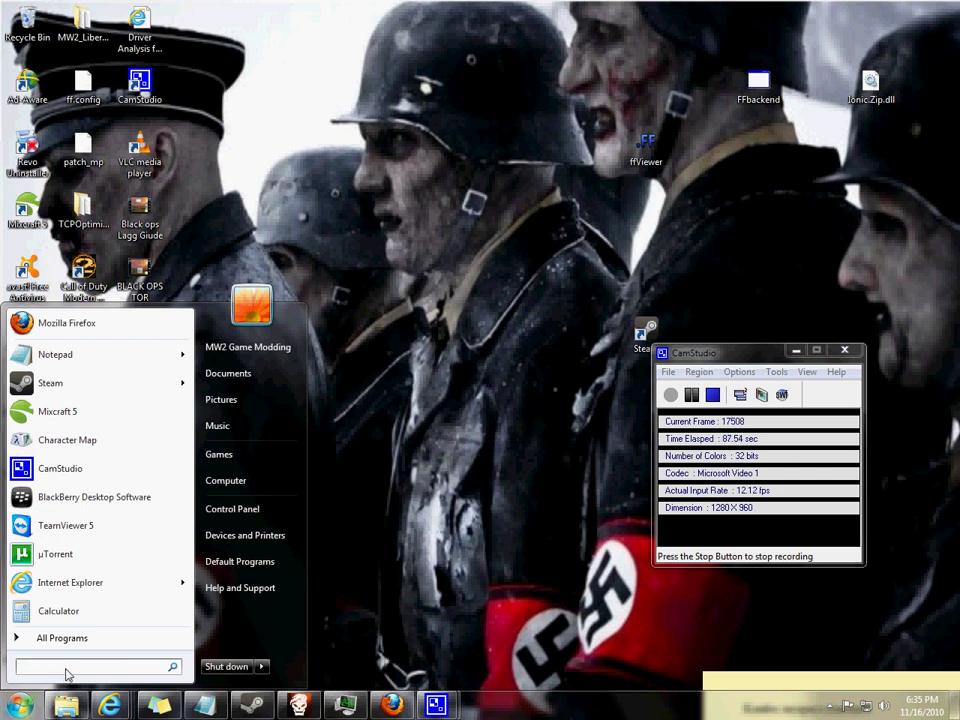
pyautogui.write('msconfi')
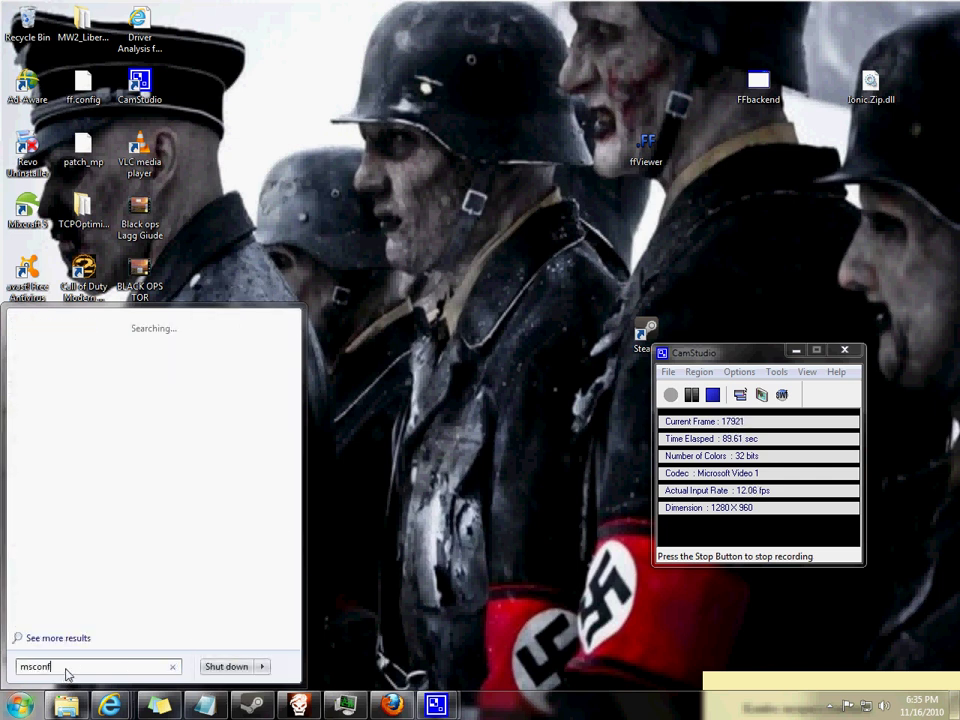
pyautogui.write('g')
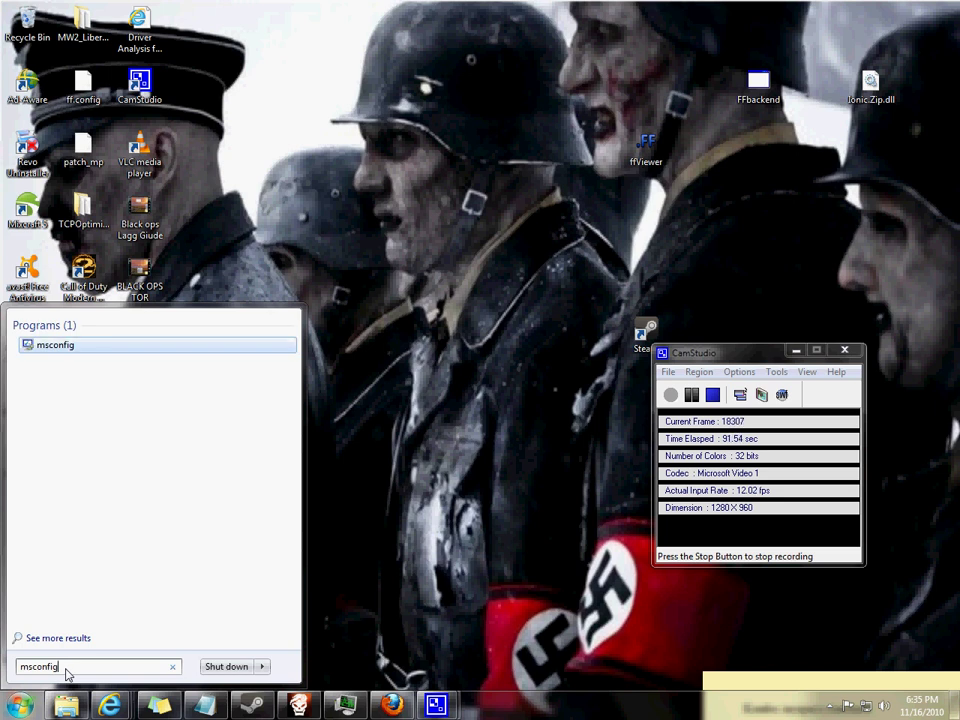
pyautogui.press('Return')
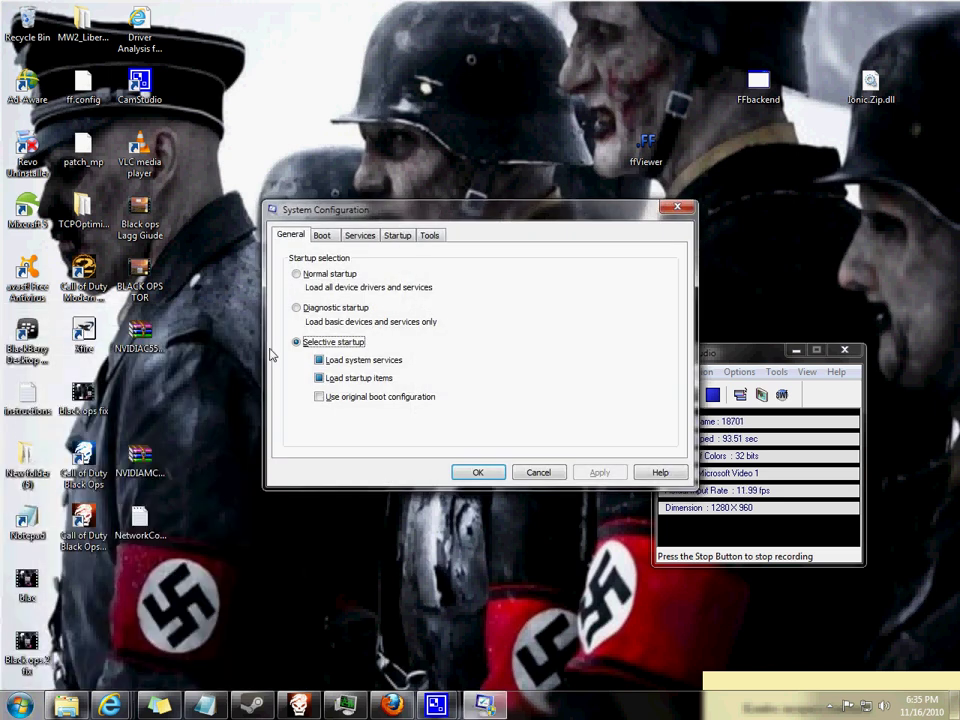
# - In the advanced boot options for Windows 7, enable the number of processors and set it to 2
pyautogui.click(322, 236)
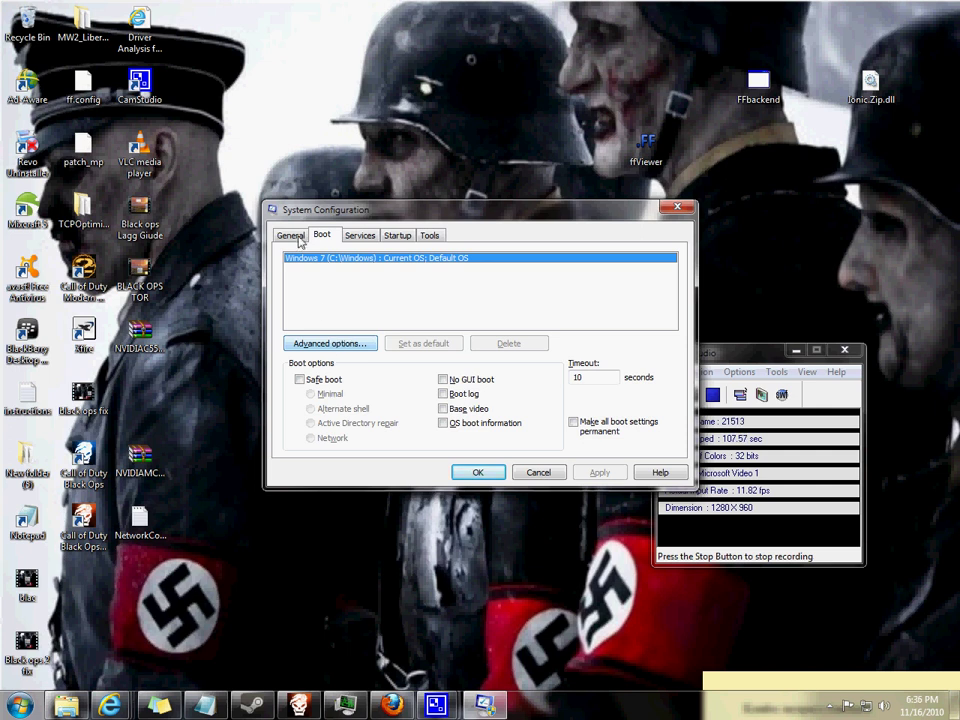
pyautogui.click(345, 344)
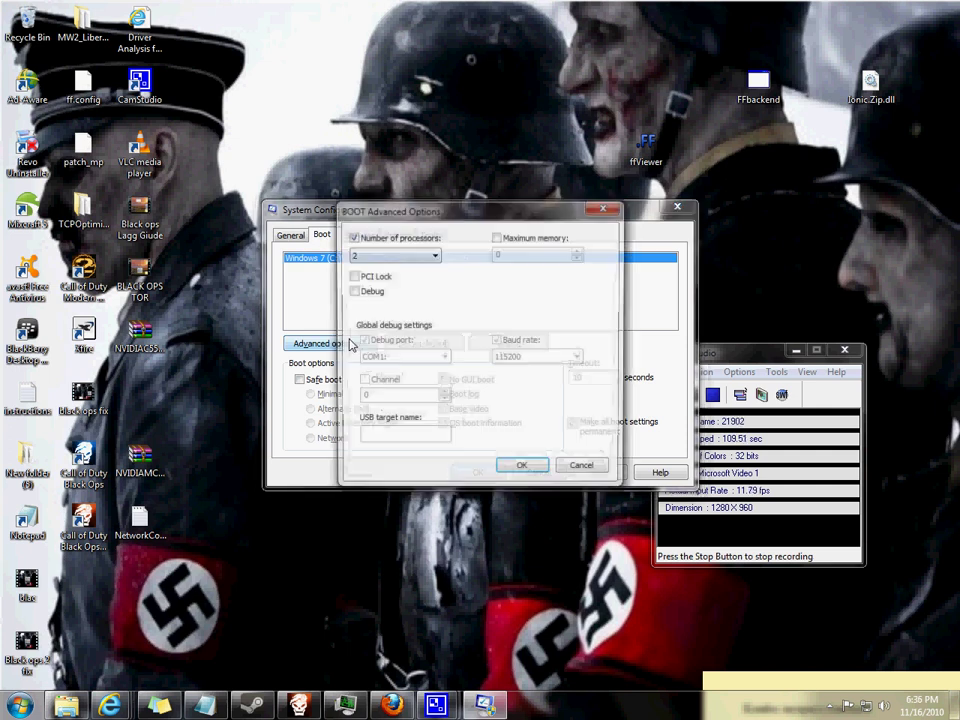
pyautogui.click(385, 241)
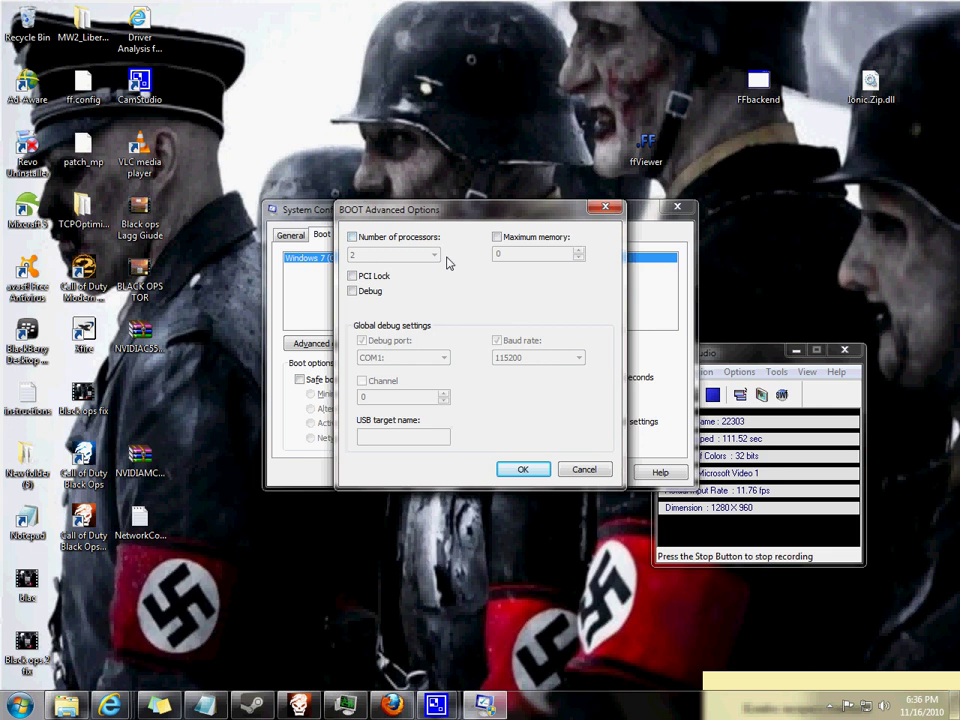
pyautogui.click(352, 237)
pyautogui.click(434, 255)
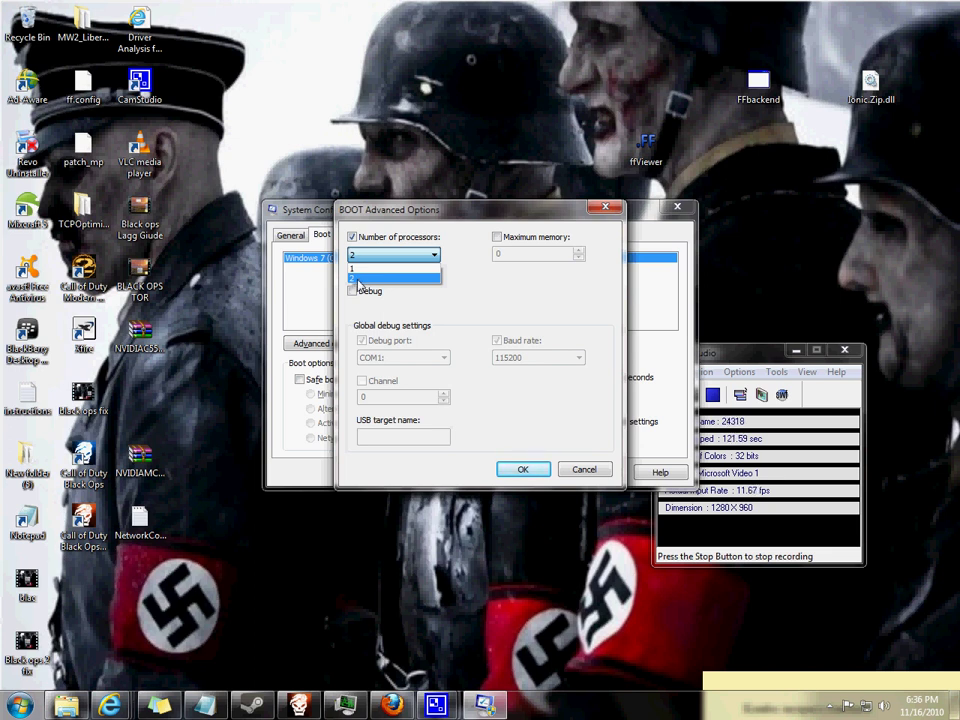
pyautogui.click(360, 280)
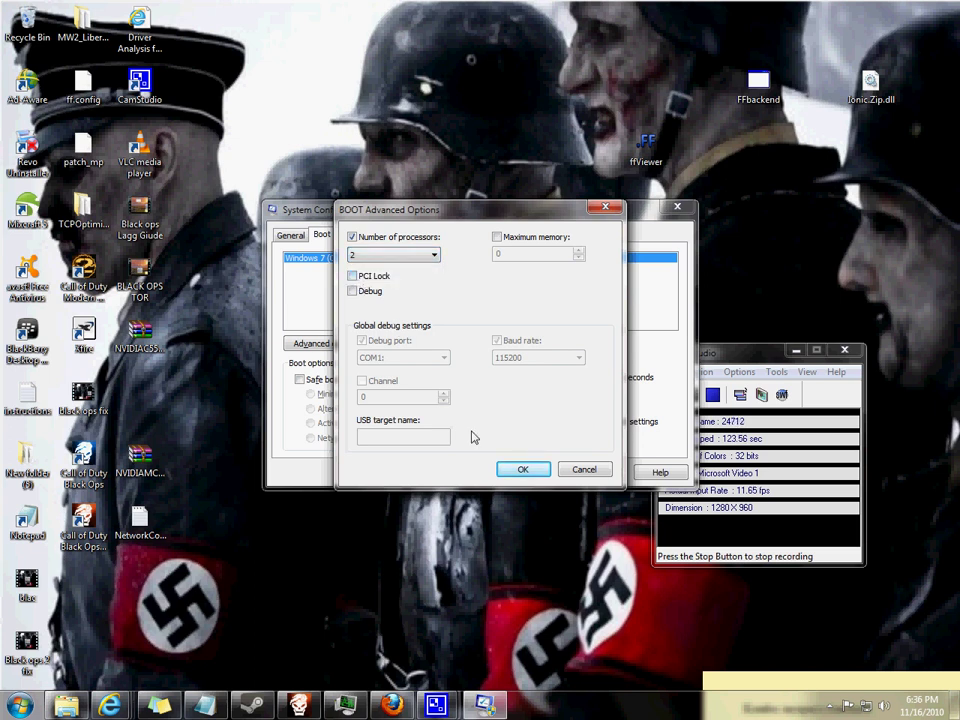
pyautogui.click(521, 469)
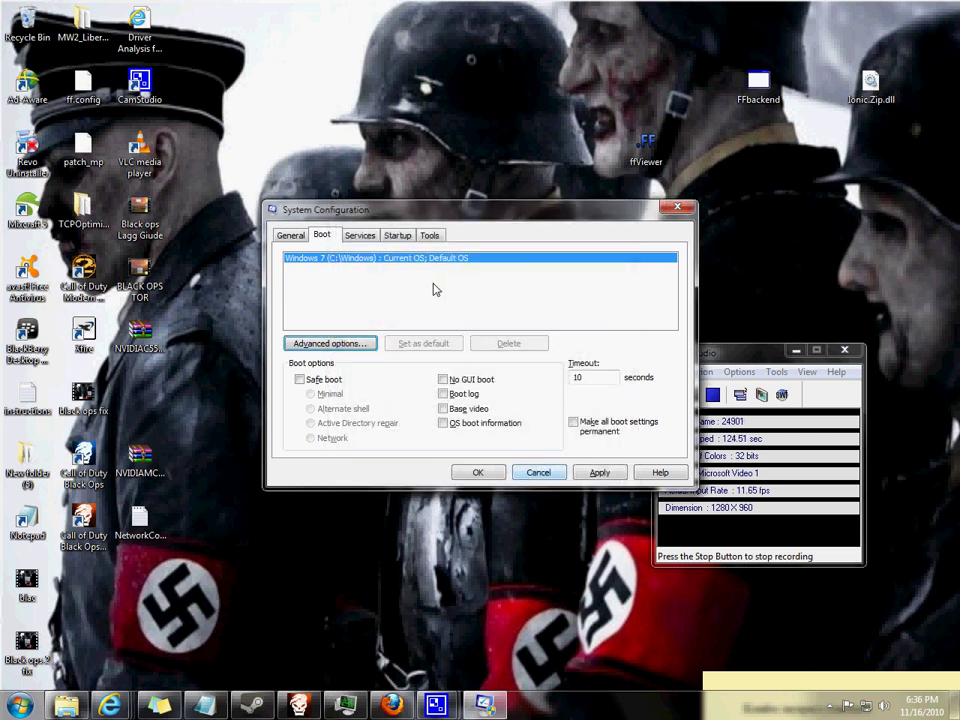
# - Hide all Microsoft services and disable the NVIDIA Stereoscopic 3D Driver Service
pyautogui.click(360, 236)
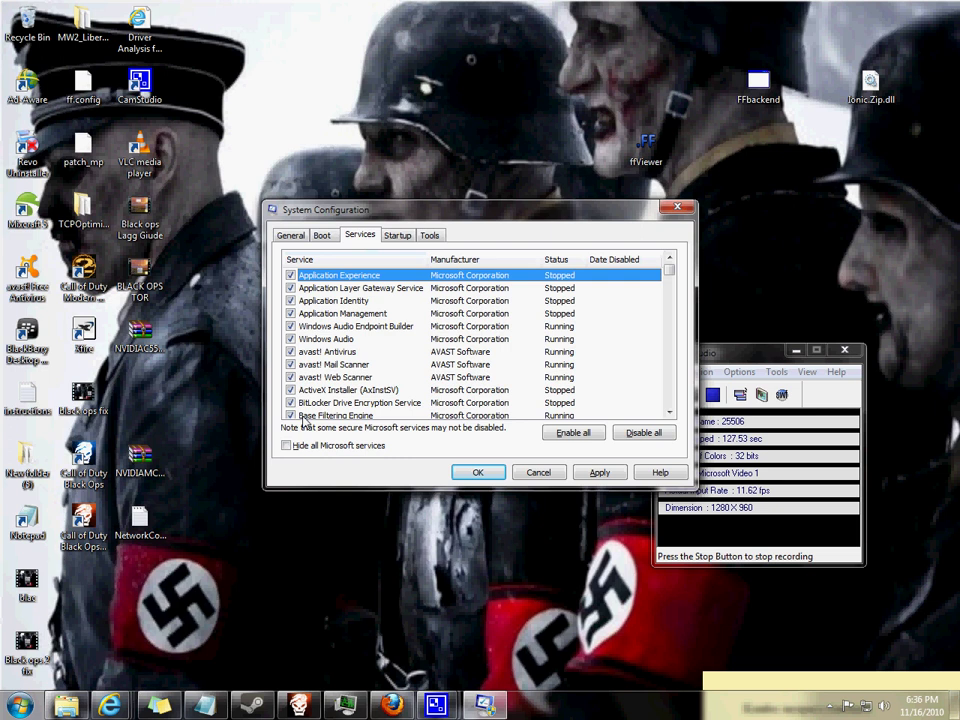
pyautogui.click(287, 446)
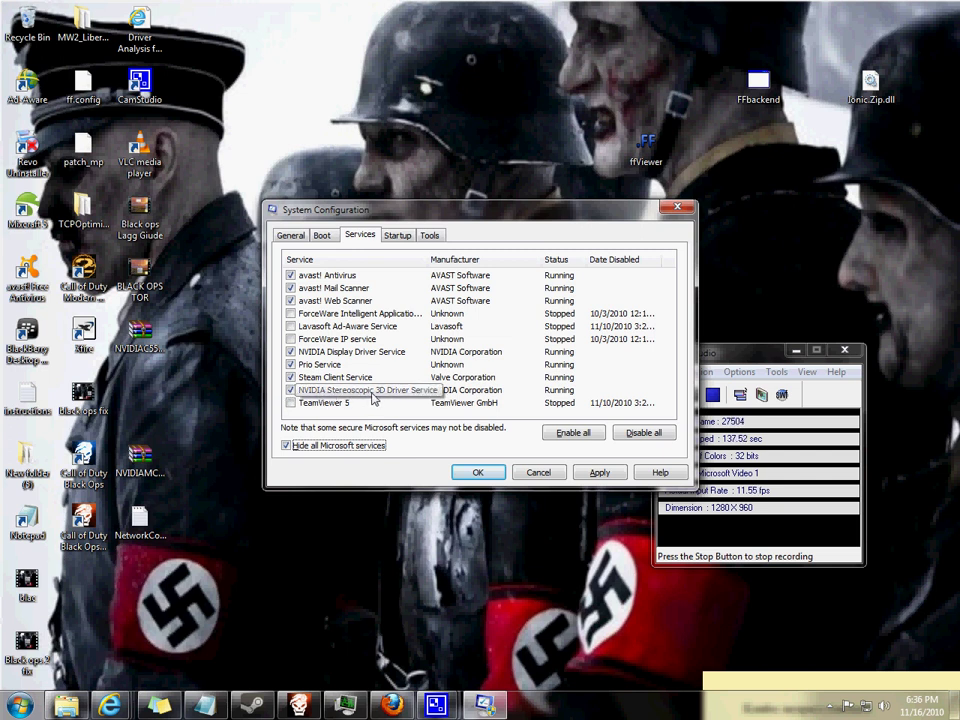
pyautogui.click(291, 390)
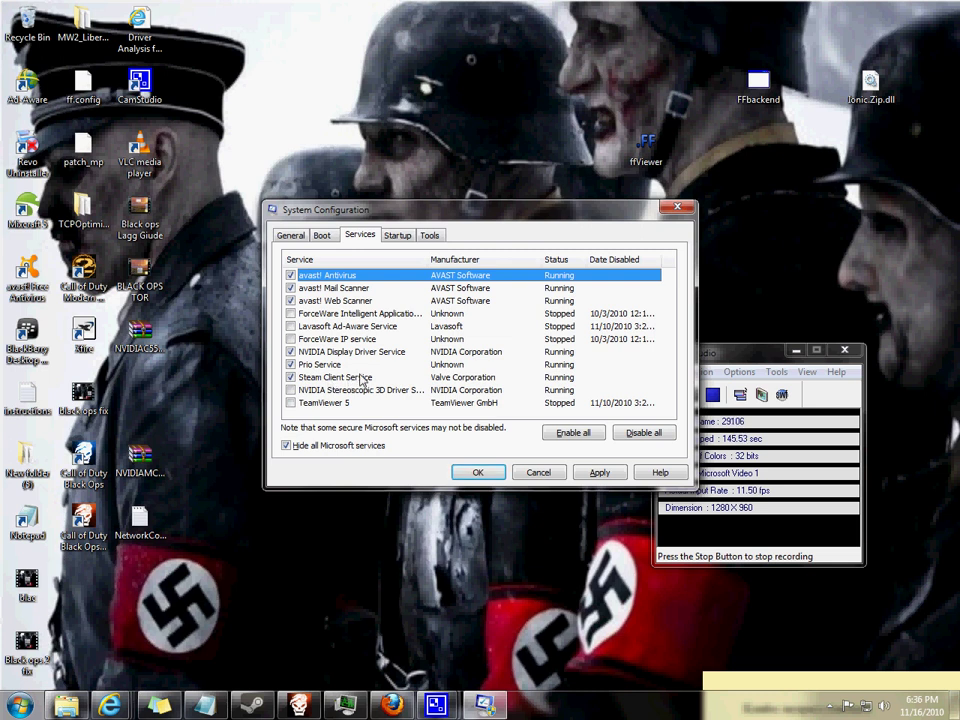
pyautogui.click(324, 366)
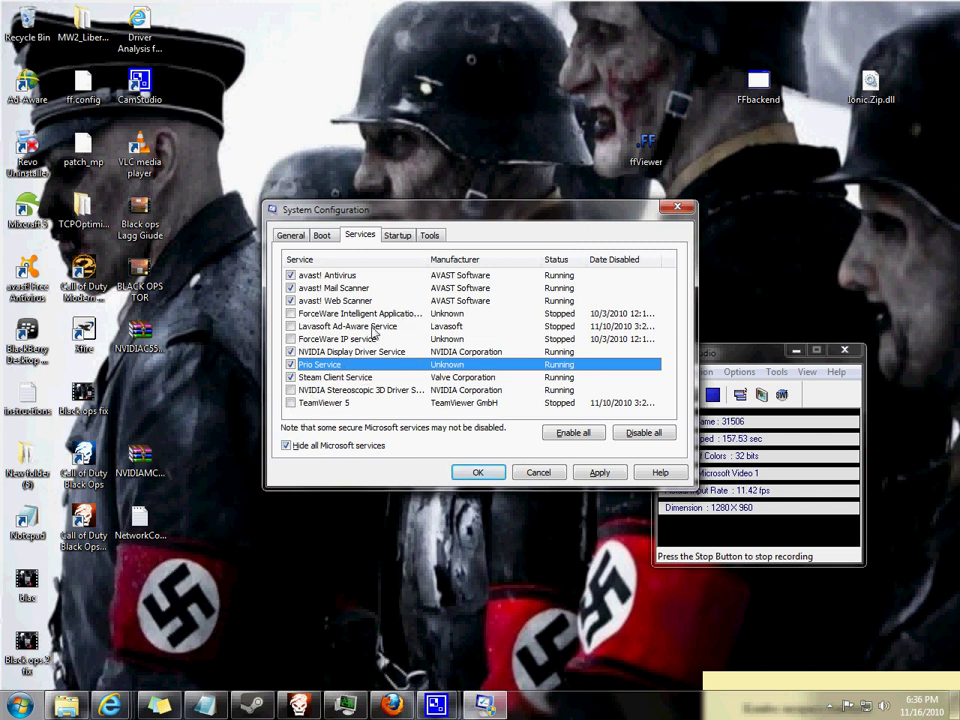
# - Review the startup items, apply the System Configuration changes and exit without restarting
pyautogui.click(398, 235)
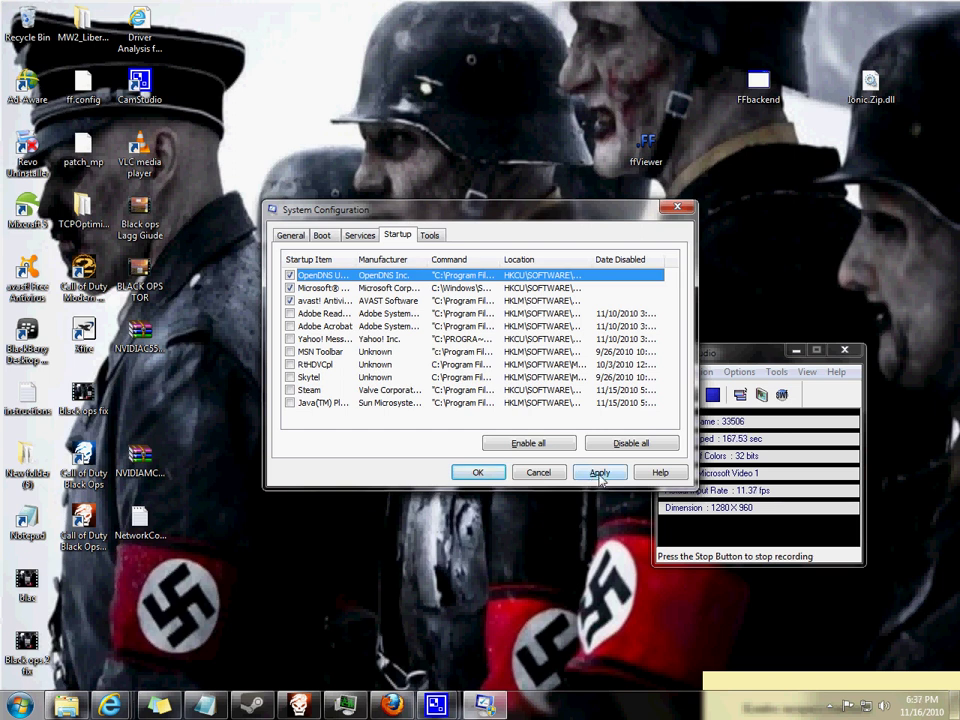
pyautogui.click(600, 475)
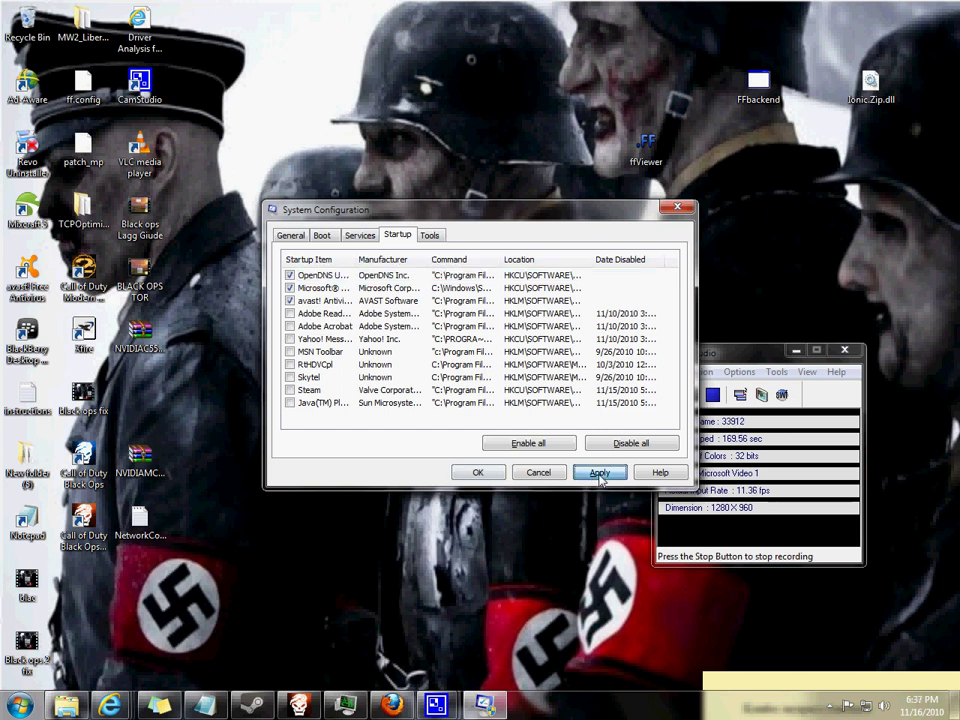
pyautogui.click(486, 474)
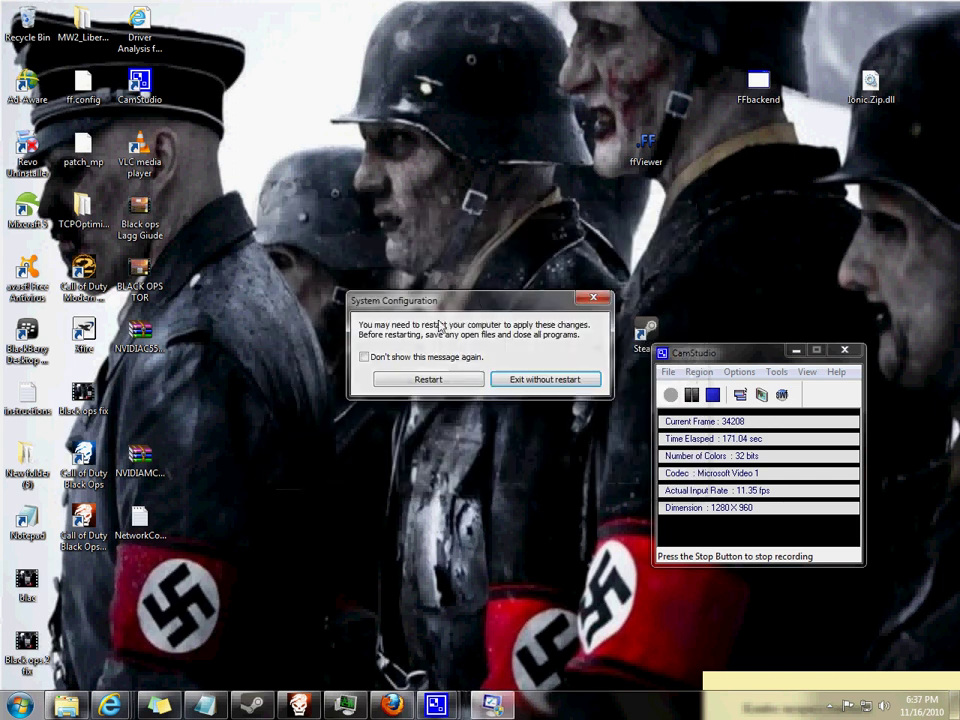
pyautogui.click(545, 380)
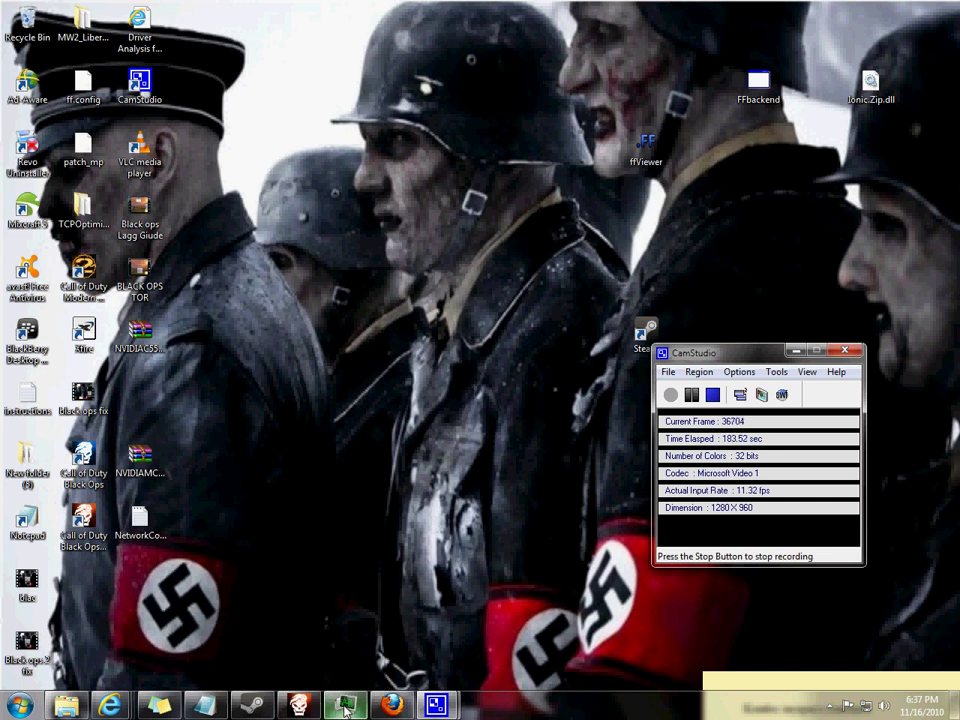
# - Open Windows Task Manager on its process list and move its window up and to the left
pyautogui.moveTo(345, 706)
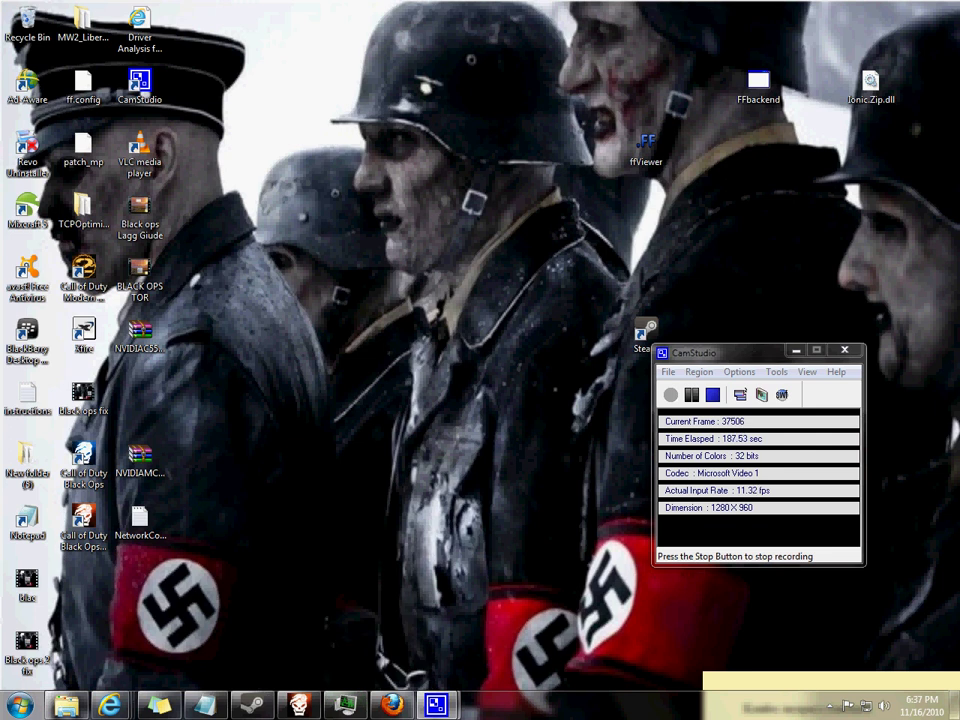
pyautogui.hotkey('ctrl', 'shift', 'Escape')
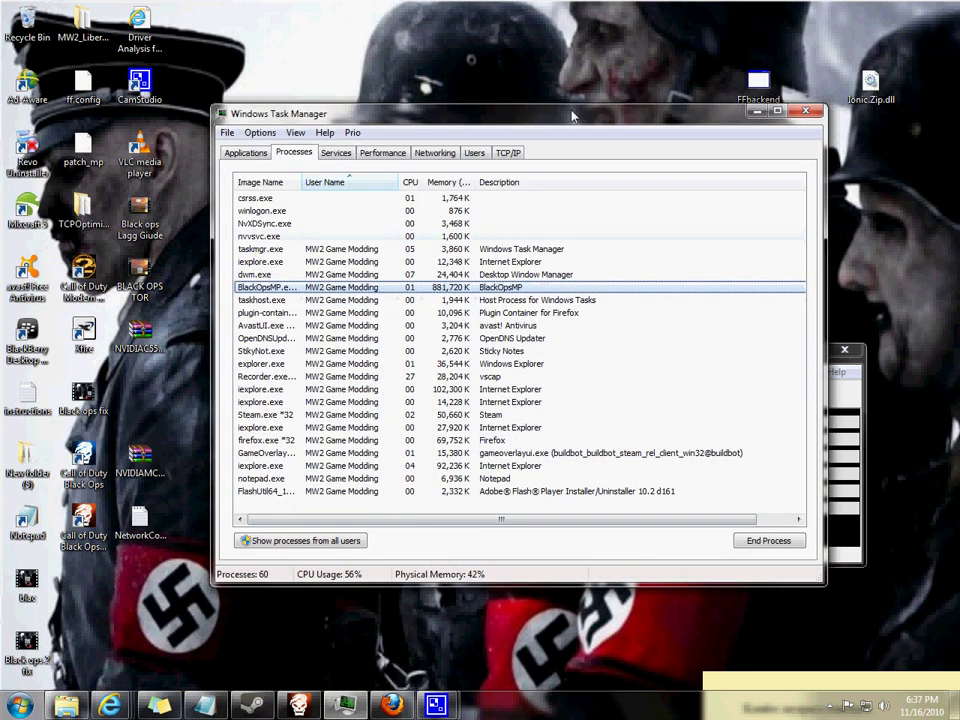
pyautogui.moveTo(572, 117); pyautogui.dragTo(521, 87)
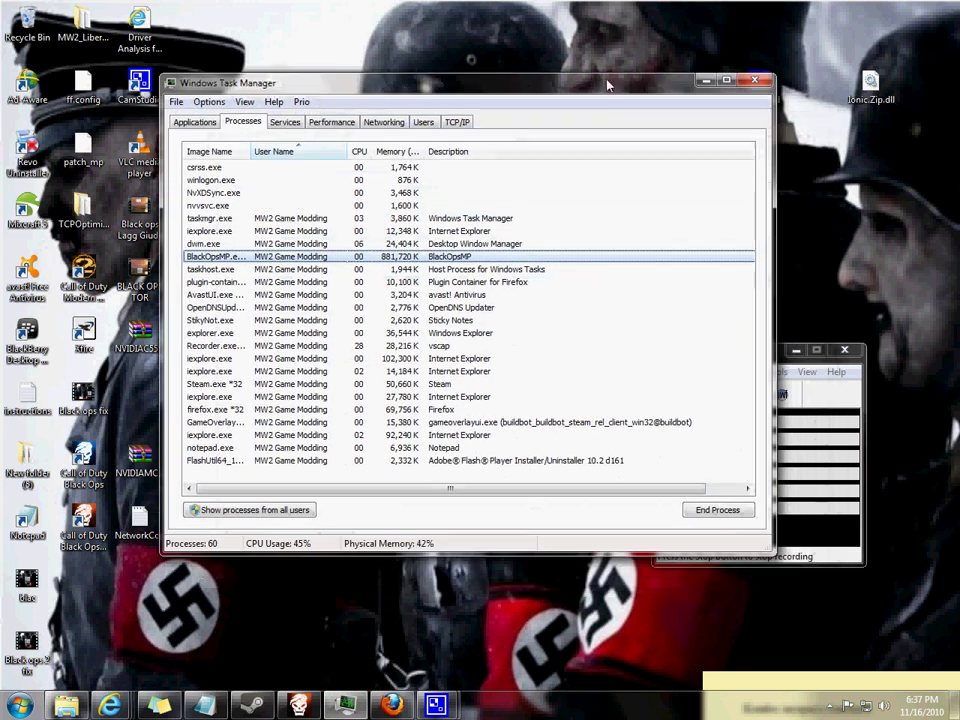
# - Minimize Task Manager and bring up the instructions document in Notepad at Step 2 with the console commands
pyautogui.click(708, 82)
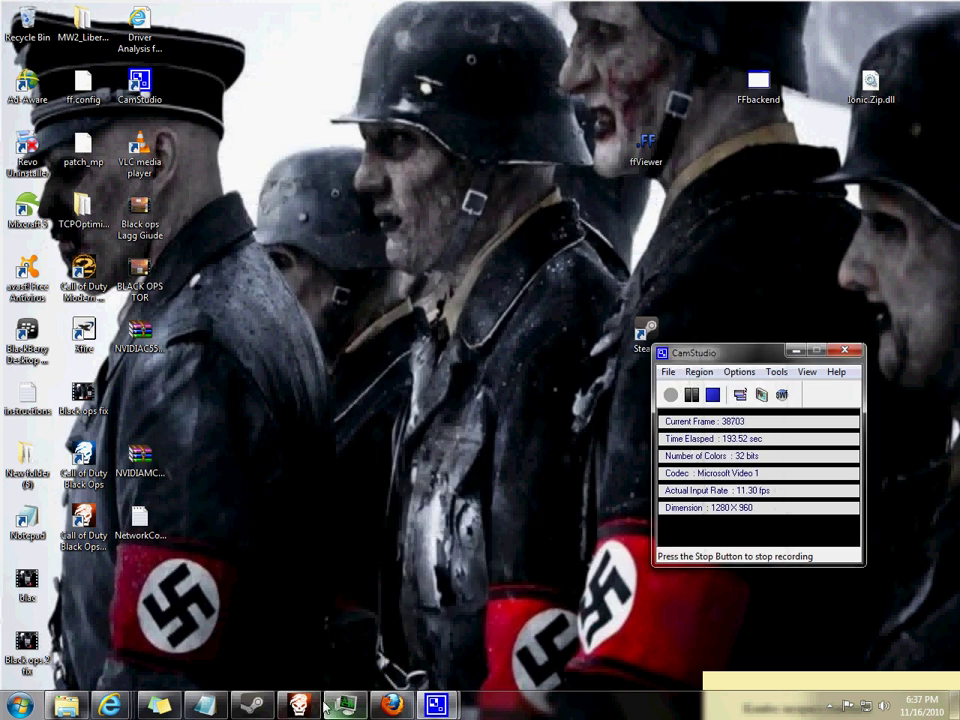
pyautogui.moveTo(298, 706)
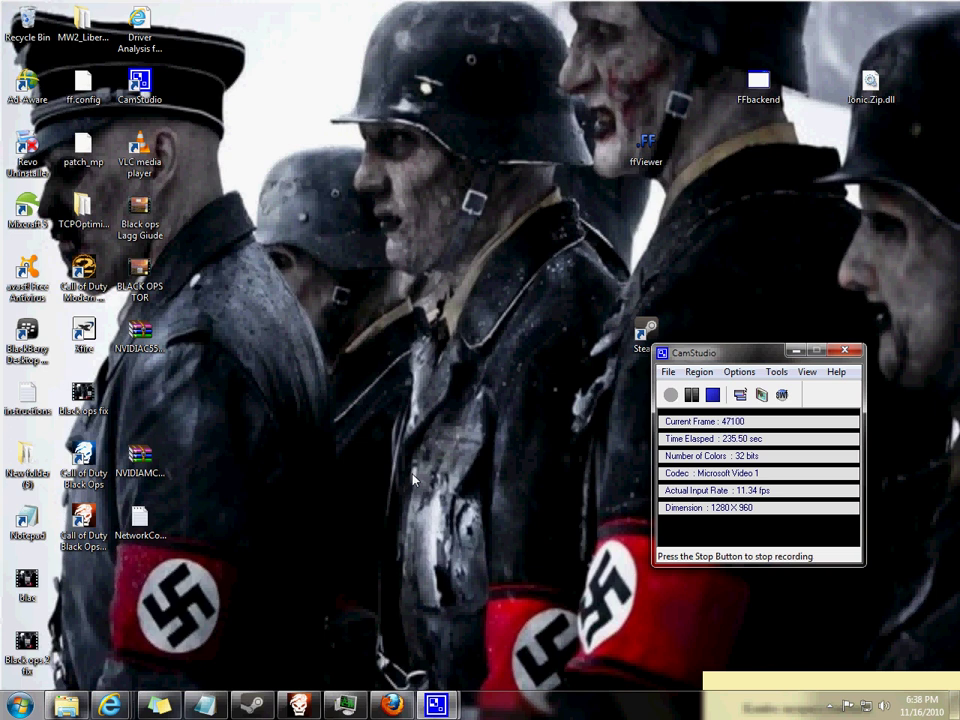
pyautogui.click(205, 706)
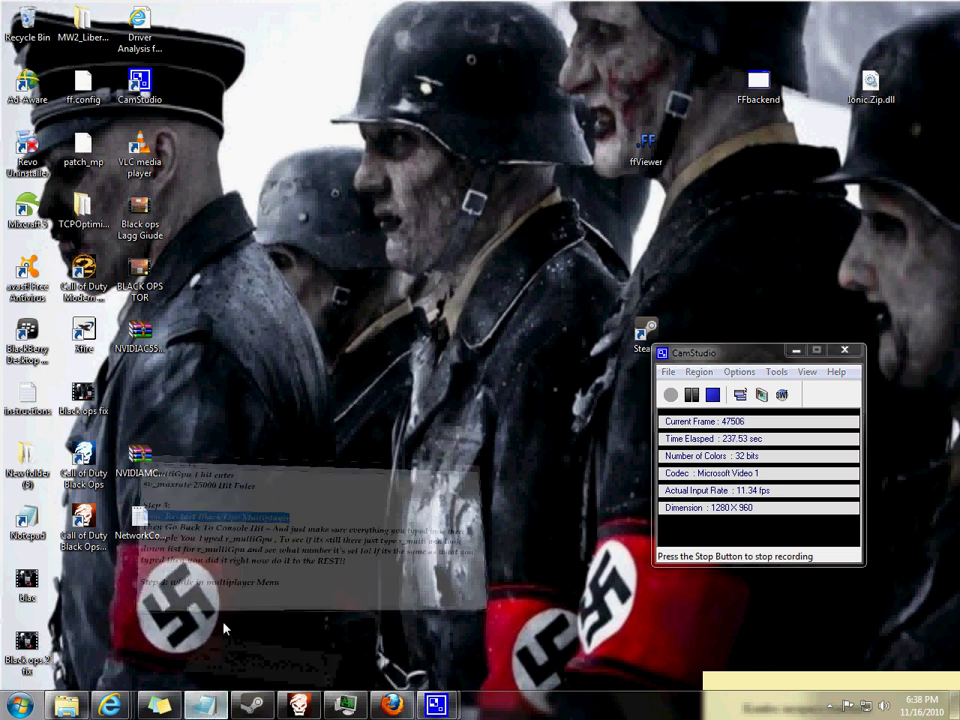
pyautogui.click(99, 189)
pyautogui.scroll(3, 78, 200)
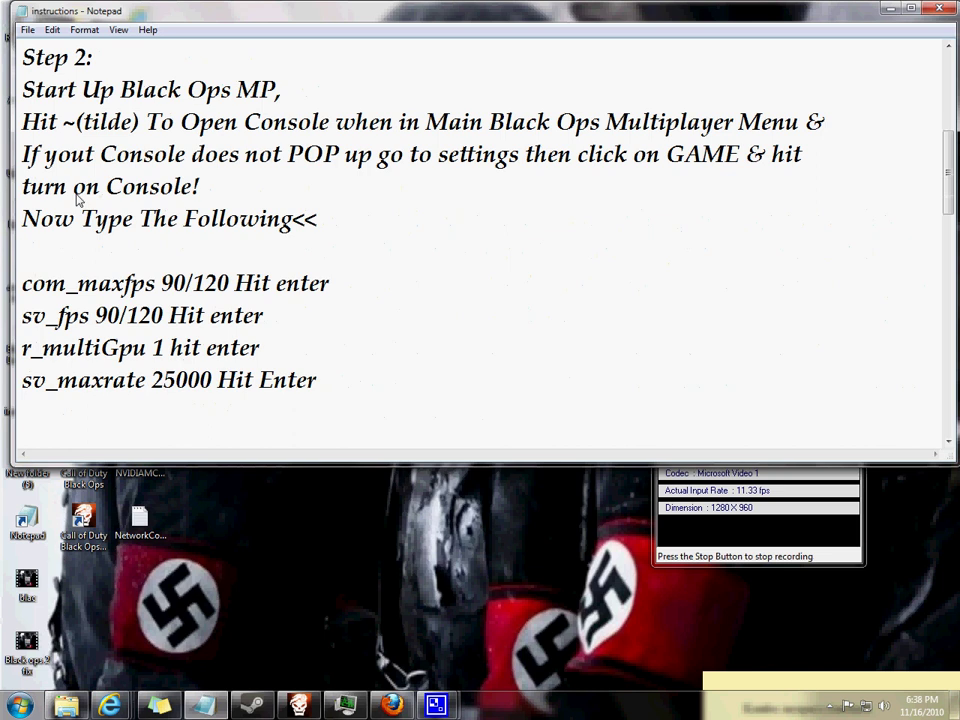
# - Examine the com_maxfps command in the Step 2 instructions, highlighting its name and the alternative values 90 and 120
pyautogui.moveTo(23, 283); pyautogui.dragTo(156, 288)
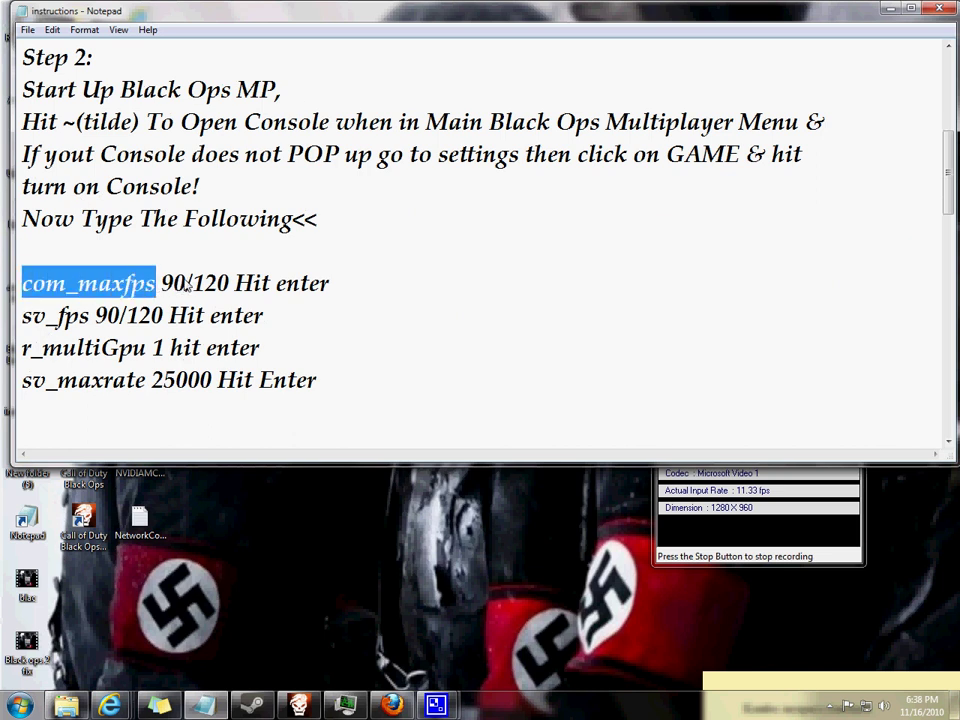
pyautogui.moveTo(217, 287)
pyautogui.mouseDown()
pyautogui.moveTo(193, 287)
pyautogui.moveTo(229, 287)
pyautogui.mouseUp()
pyautogui.click(173, 285)
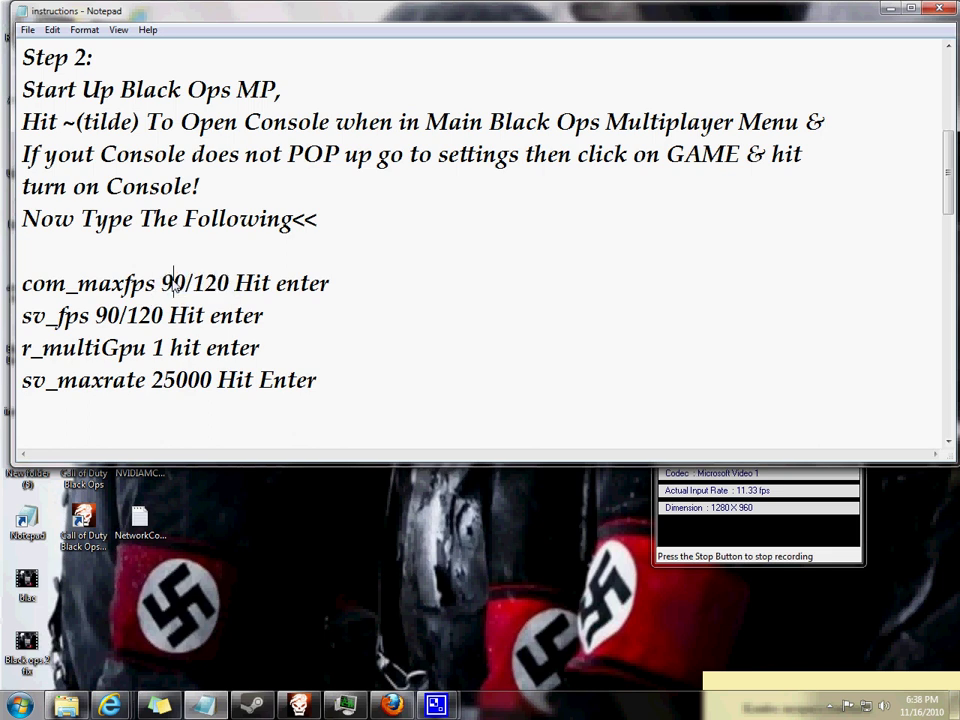
pyautogui.moveTo(161, 287); pyautogui.dragTo(183, 287)
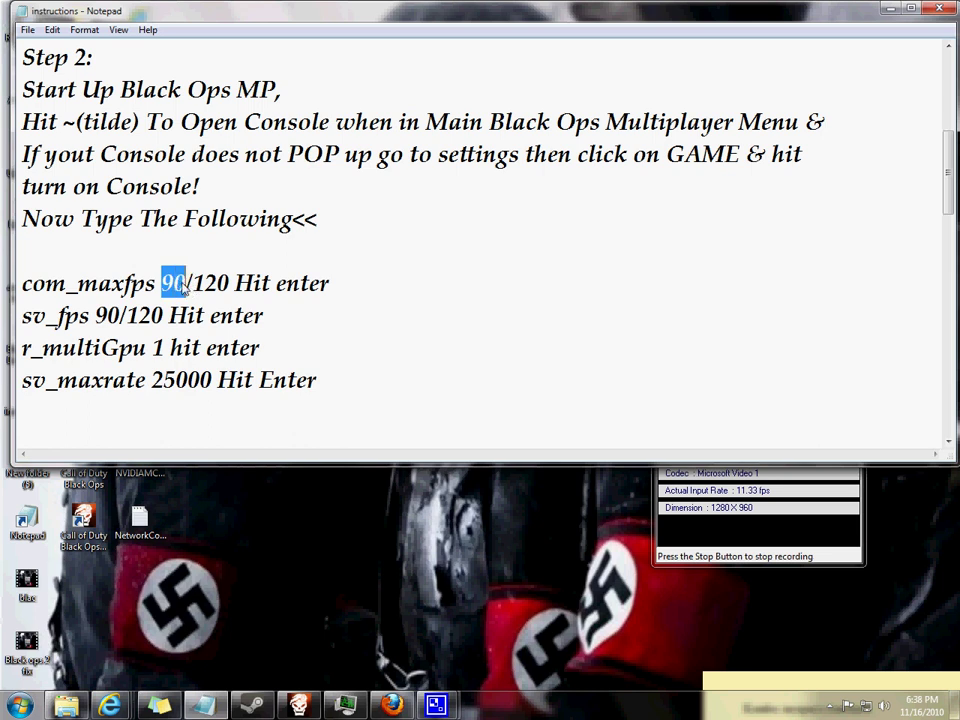
pyautogui.moveTo(22, 287); pyautogui.dragTo(187, 287)
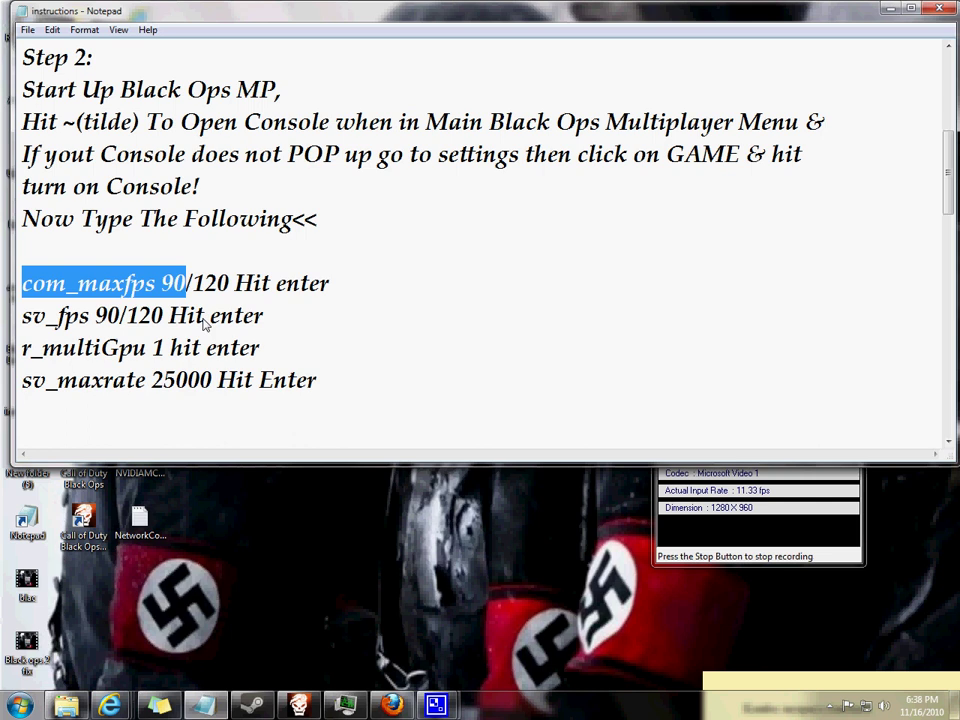
pyautogui.click(190, 285)
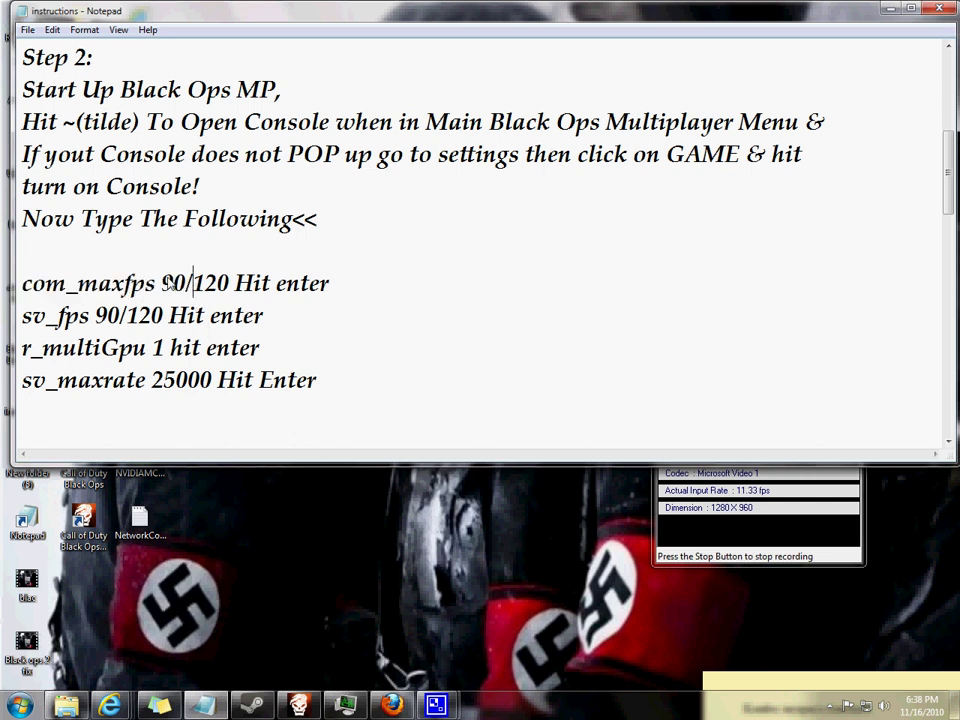
pyautogui.doubleClick(170, 285)
pyautogui.moveTo(192, 286); pyautogui.dragTo(229, 290)
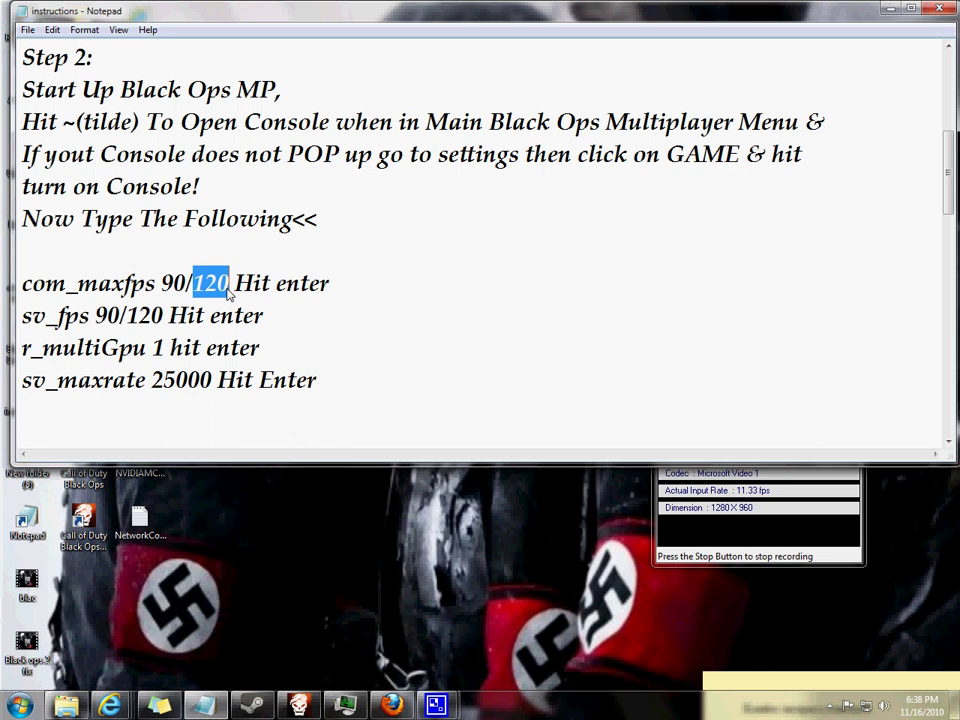
pyautogui.doubleClick(172, 284)
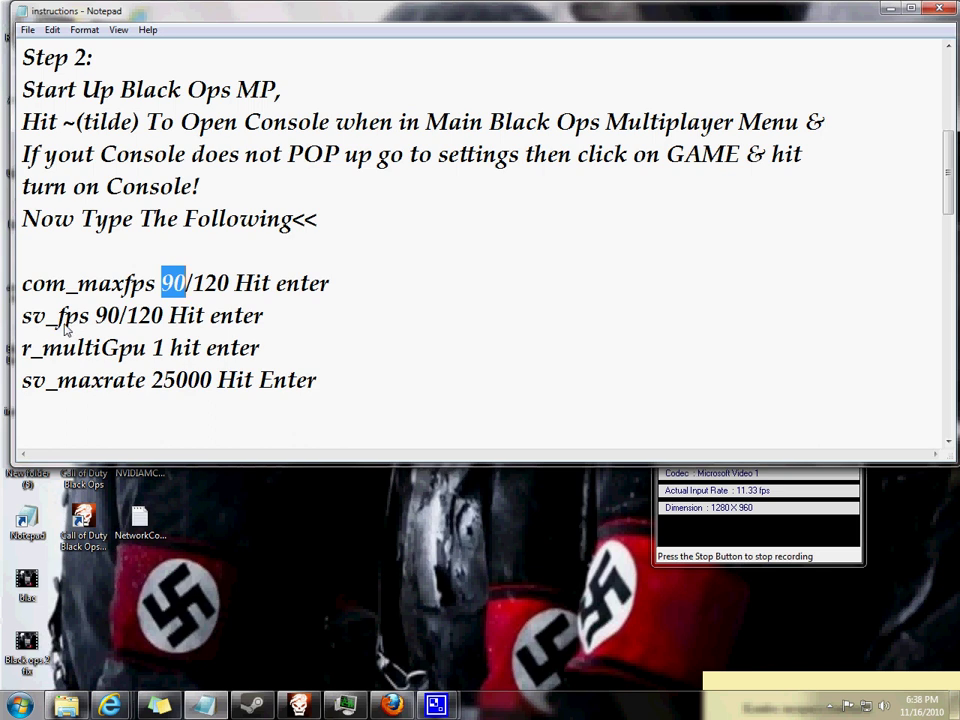
# - Examine the sv_fps, r_multiGpu and sv_maxrate commands in the instructions, highlighting each one with its value
pyautogui.moveTo(22, 316); pyautogui.dragTo(143, 327)
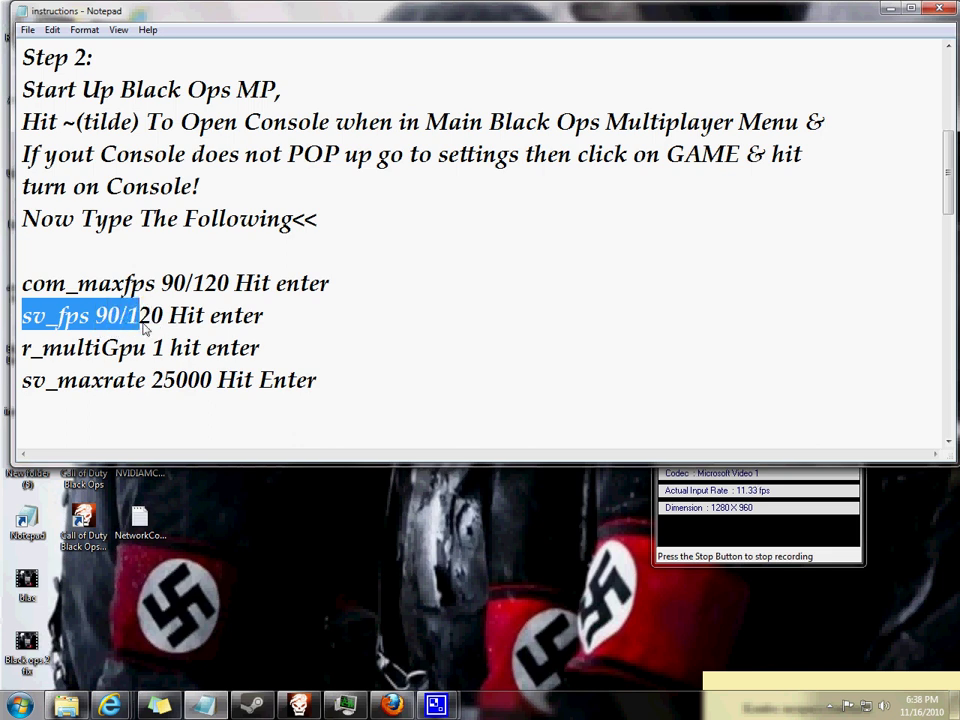
pyautogui.moveTo(28, 348); pyautogui.dragTo(176, 350)
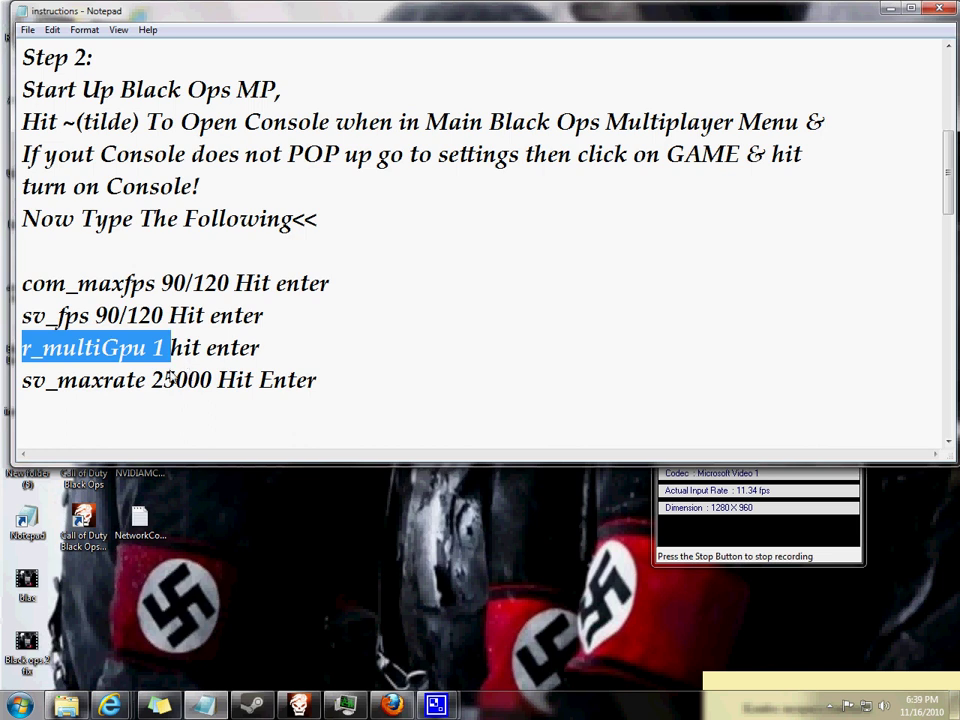
pyautogui.moveTo(164, 348); pyautogui.dragTo(152, 348)
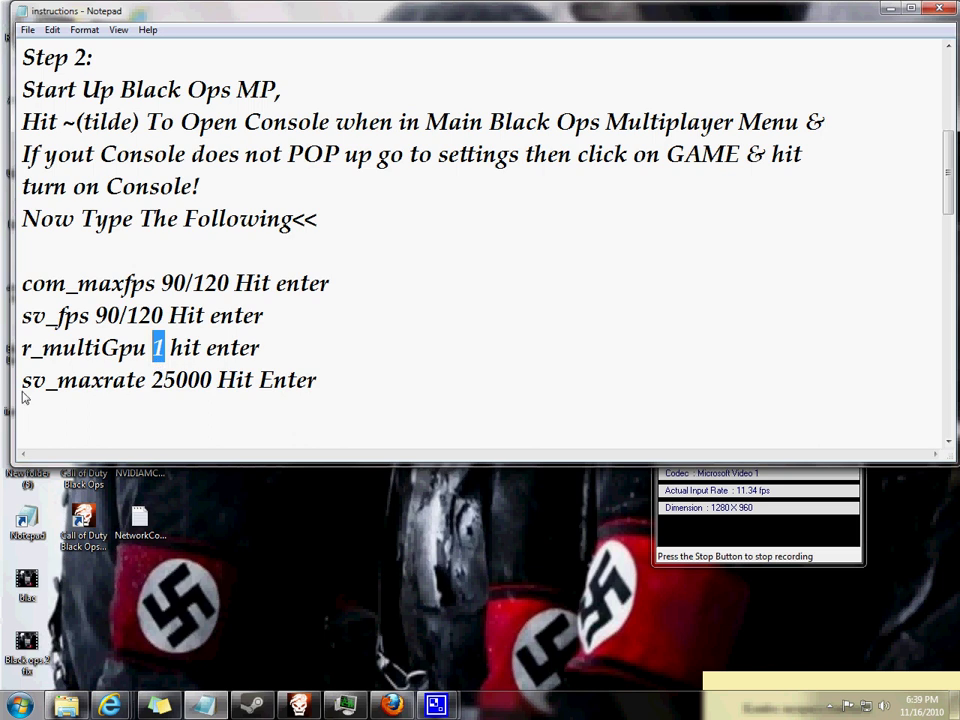
pyautogui.moveTo(22, 349); pyautogui.dragTo(120, 349)
pyautogui.moveTo(21, 379); pyautogui.dragTo(164, 352)
pyautogui.click(153, 352)
pyautogui.moveTo(22, 380); pyautogui.dragTo(175, 389)
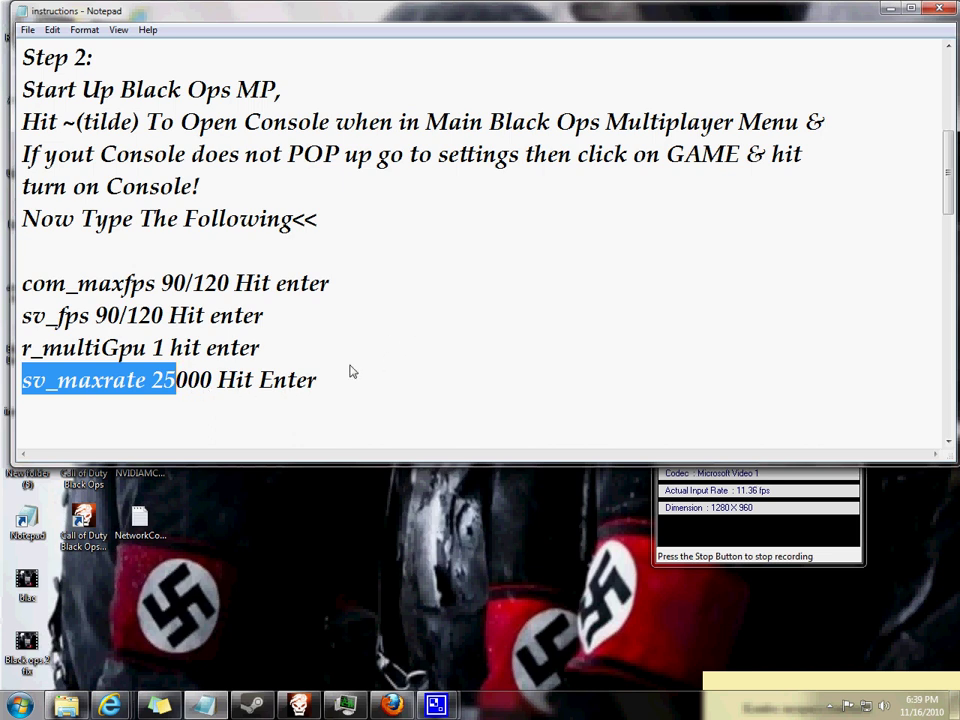
# - Review the com_maxfps value 90 and the sv_maxrate value 25000 again, with the start of Step 3 in view
pyautogui.scroll(-1, 380, 396)
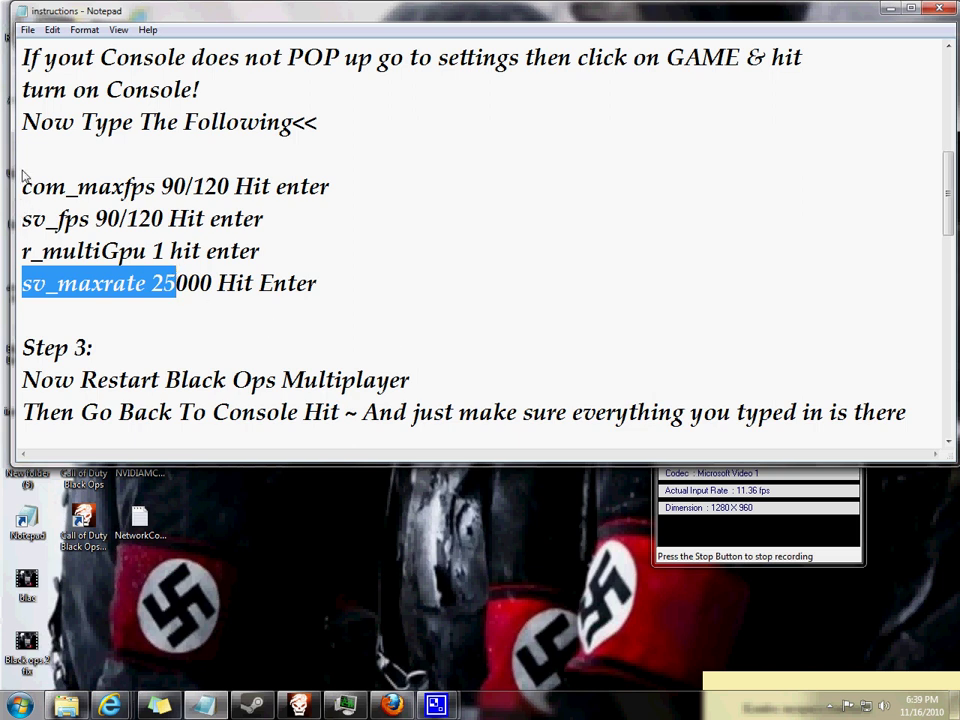
pyautogui.moveTo(23, 180); pyautogui.dragTo(165, 197)
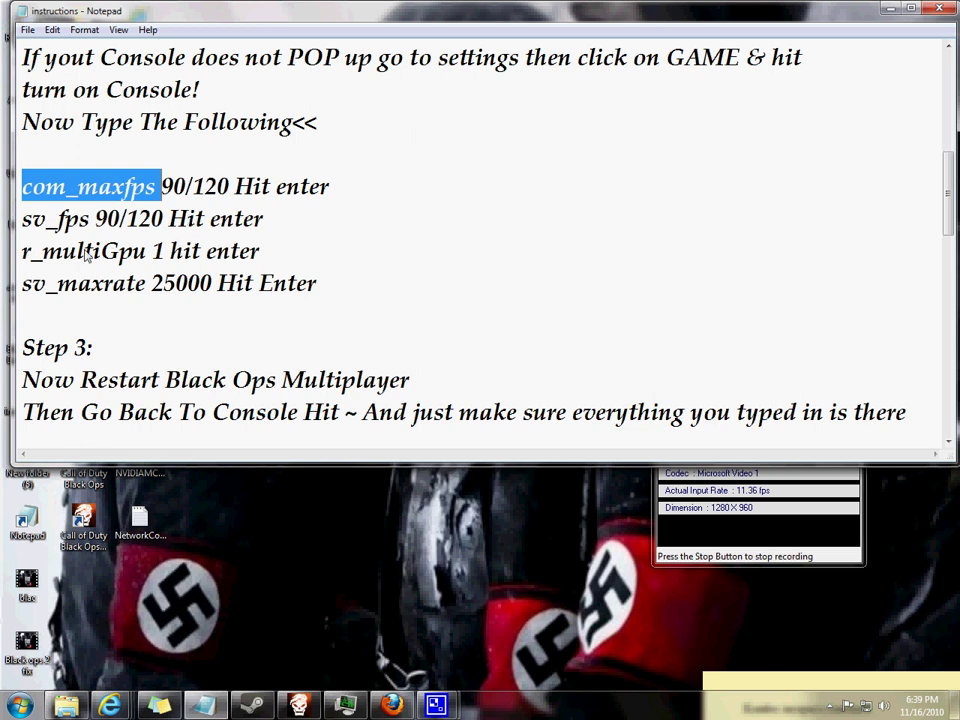
pyautogui.moveTo(24, 187); pyautogui.dragTo(166, 188)
pyautogui.moveTo(161, 187); pyautogui.dragTo(184, 192)
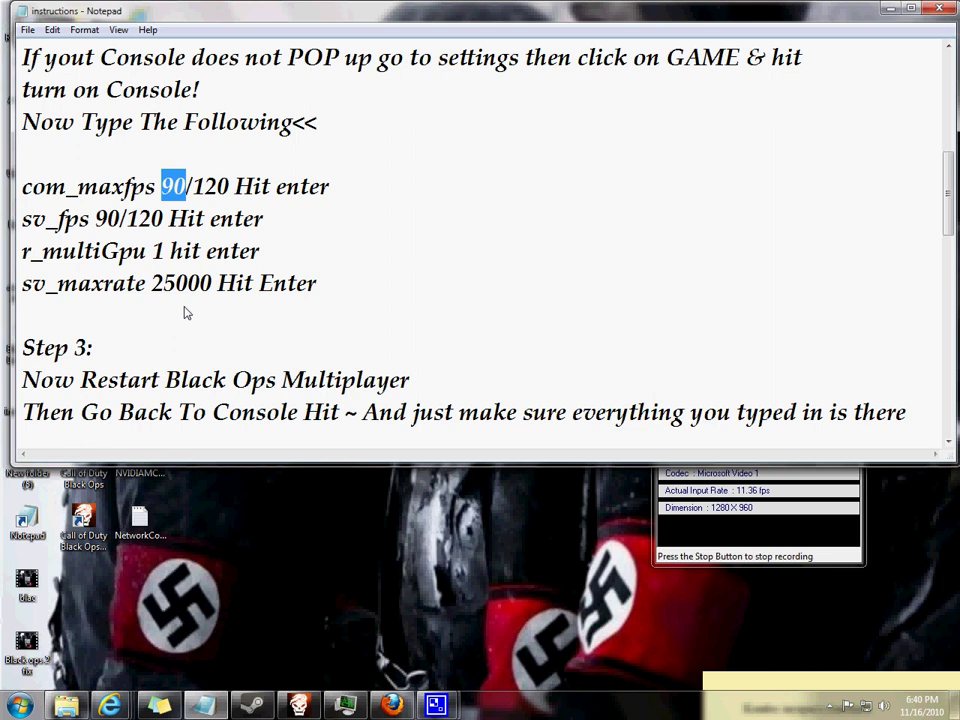
pyautogui.moveTo(152, 286); pyautogui.dragTo(212, 290)
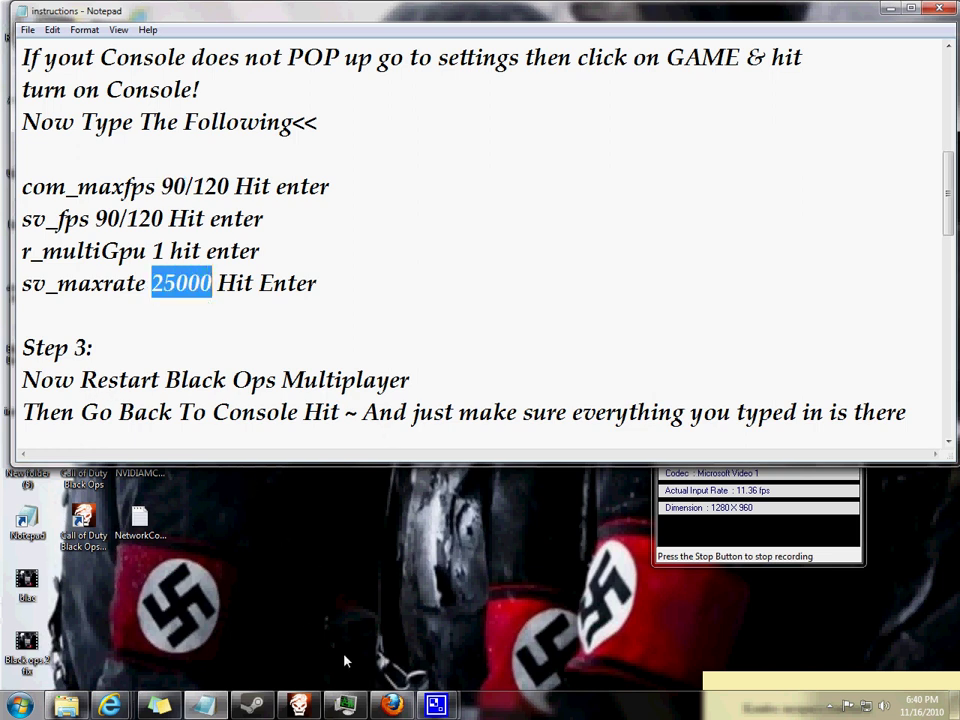
# - Restore Windows Task Manager over the instructions and move its window down and slightly to the left
pyautogui.moveTo(278, 708)
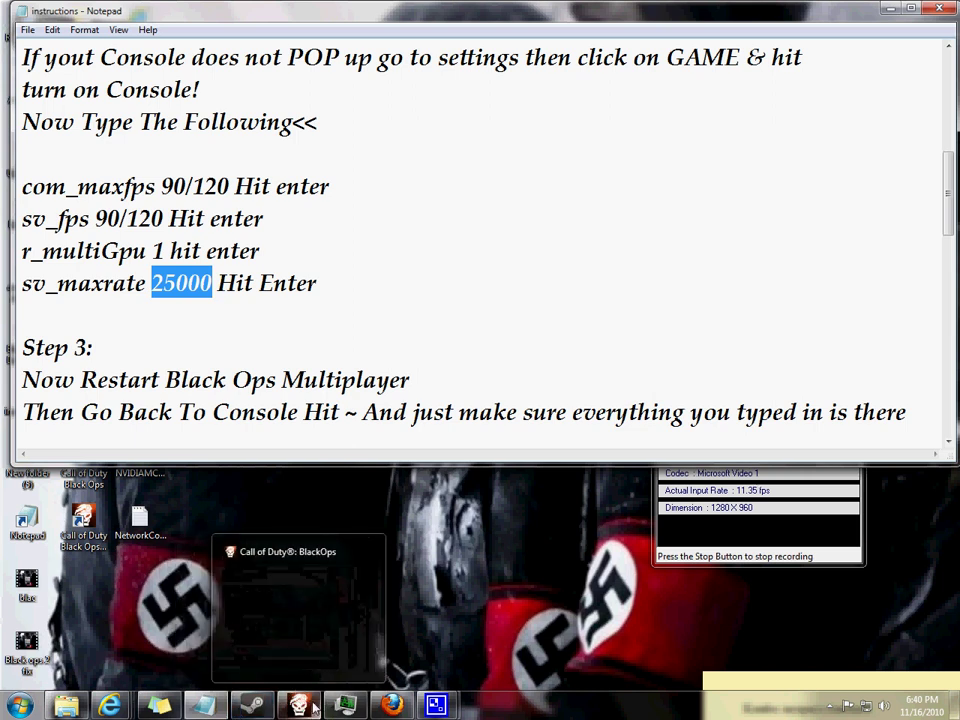
pyautogui.moveTo(340, 711)
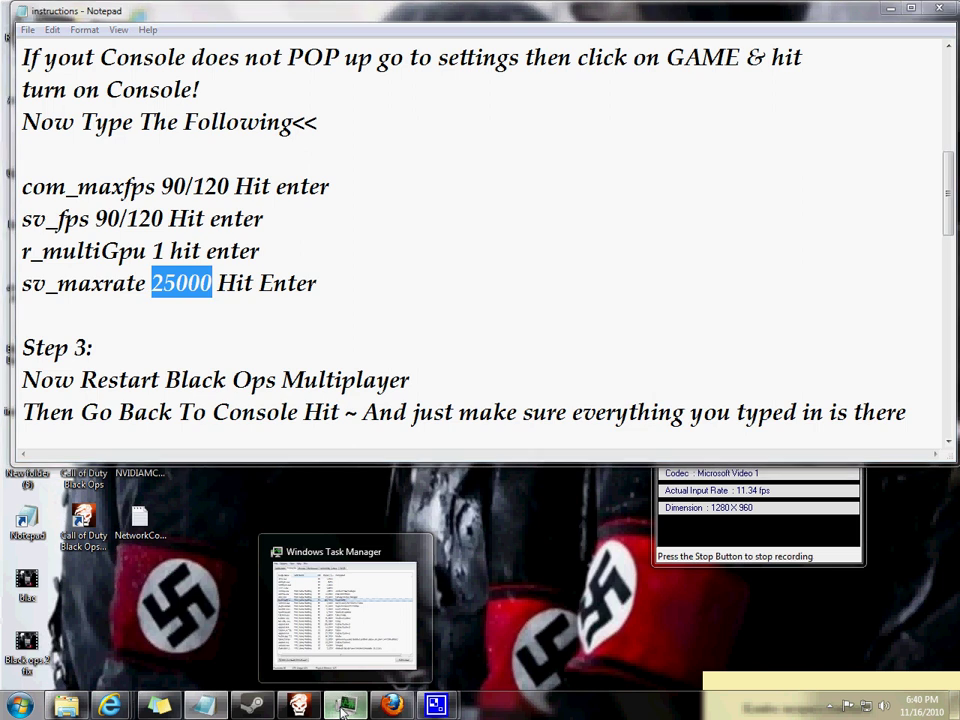
pyautogui.click(343, 708)
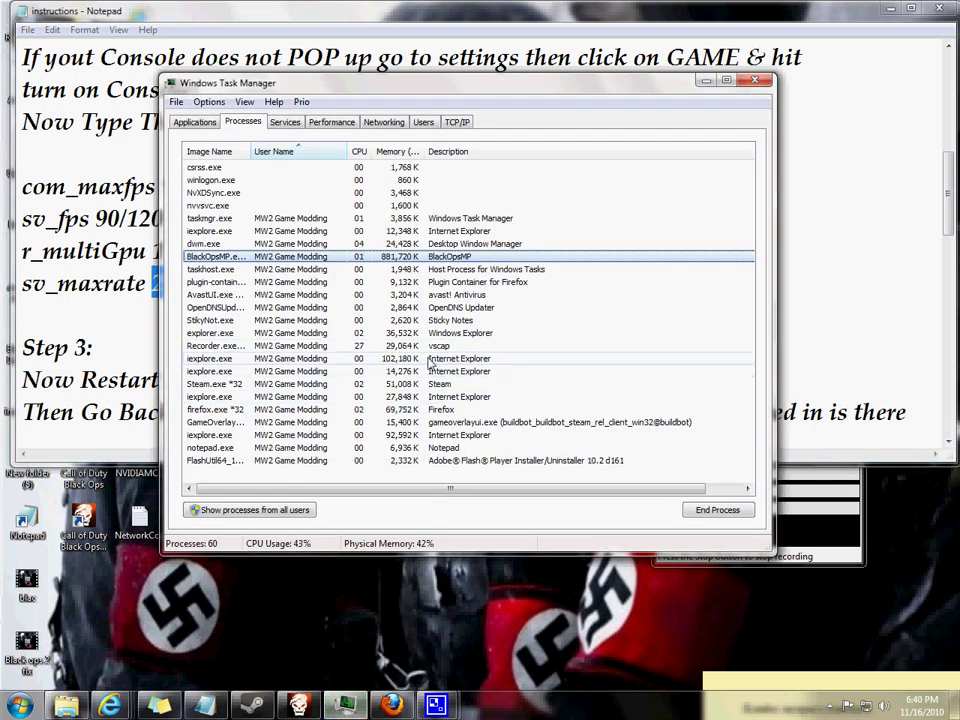
pyautogui.moveTo(700, 88); pyautogui.dragTo(663, 172)
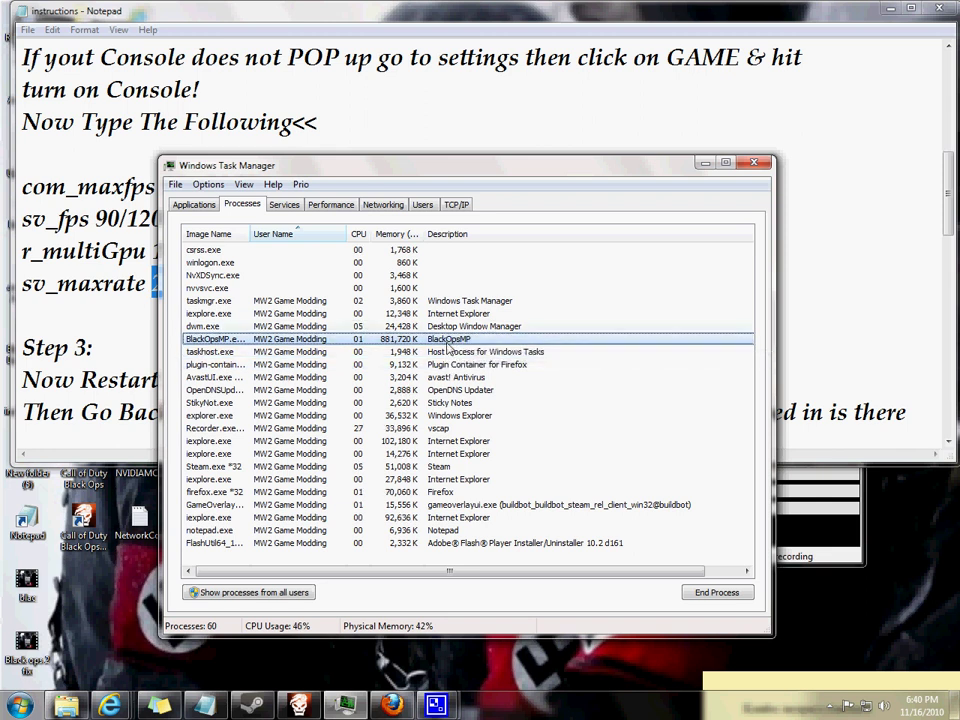
pyautogui.moveTo(507, 170); pyautogui.dragTo(479, 170)
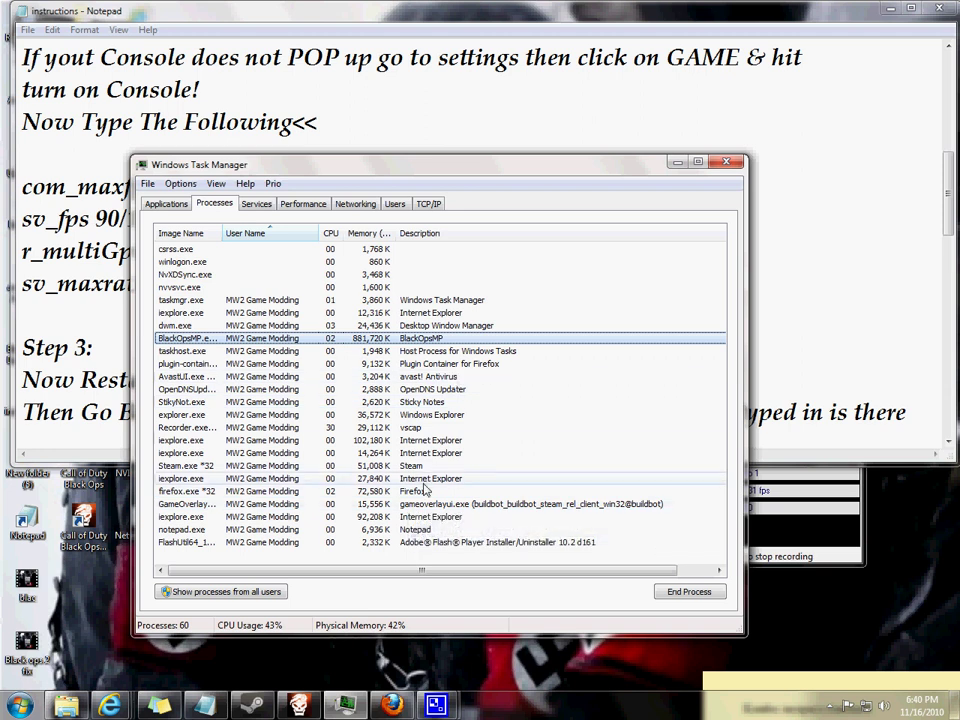
# - Inspect the priority options of the gameoverlayui.exe process, then dismiss them
pyautogui.click(425, 508)
pyautogui.rightClick(428, 510)
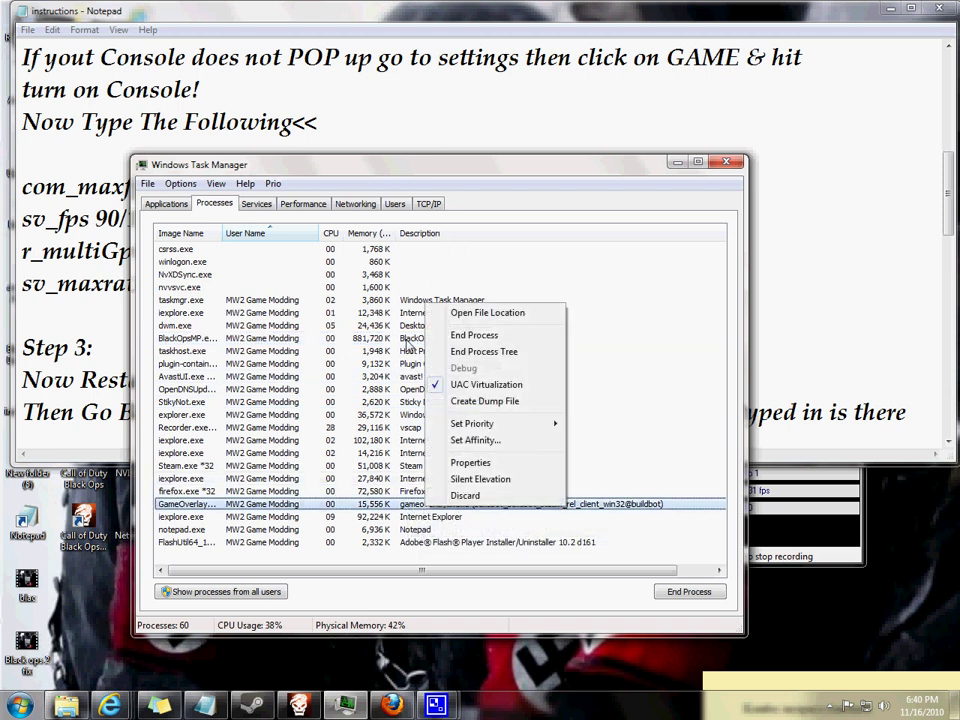
pyautogui.rightClick(409, 512)
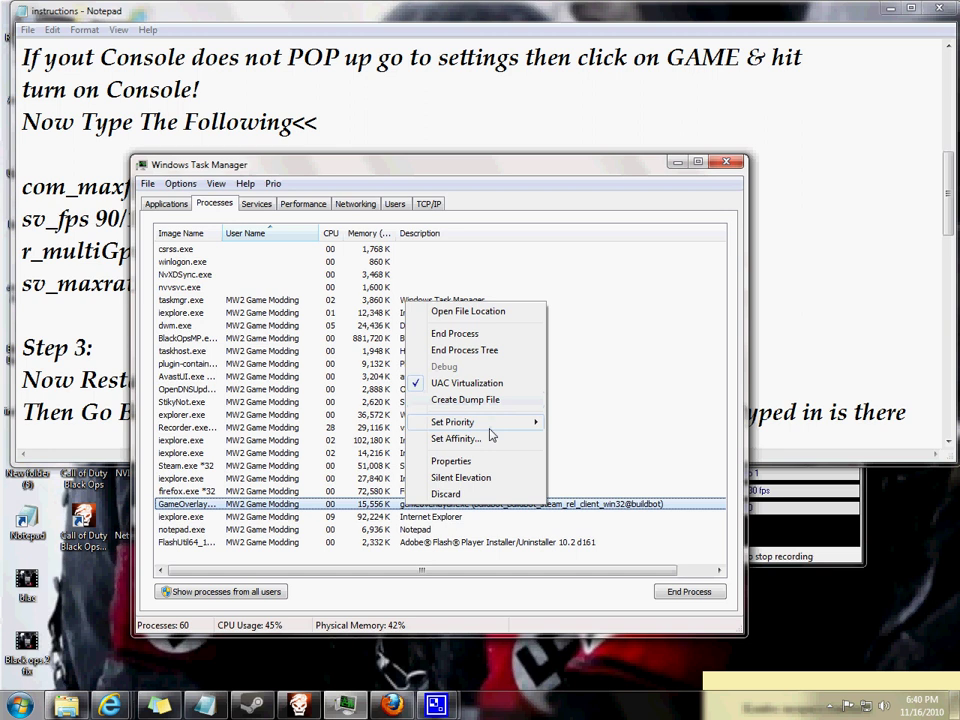
pyautogui.moveTo(495, 422)
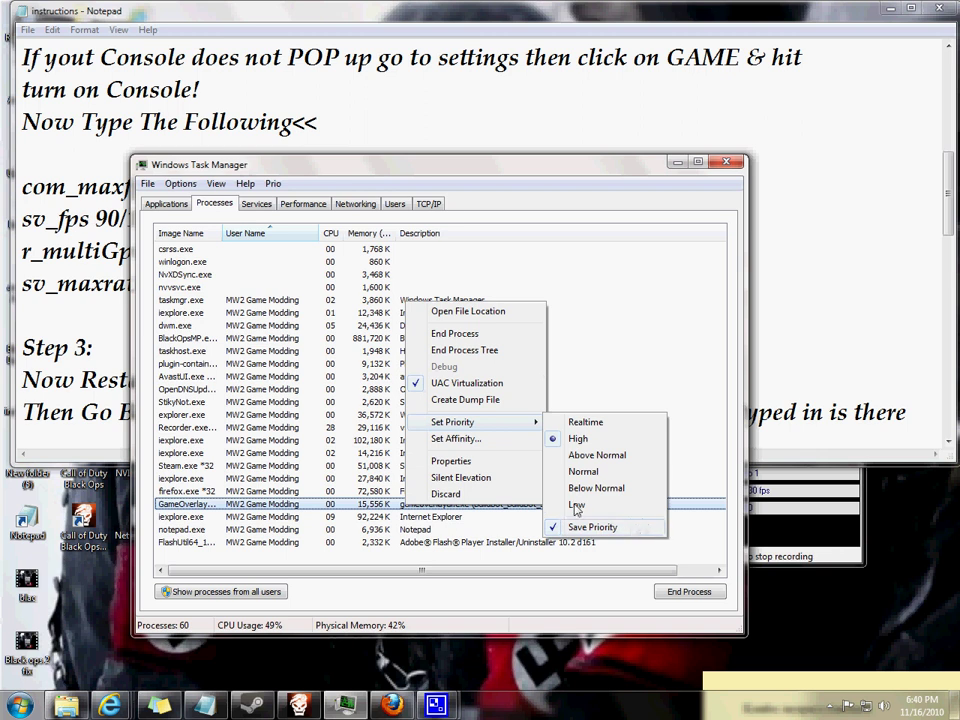
pyautogui.click(338, 390)
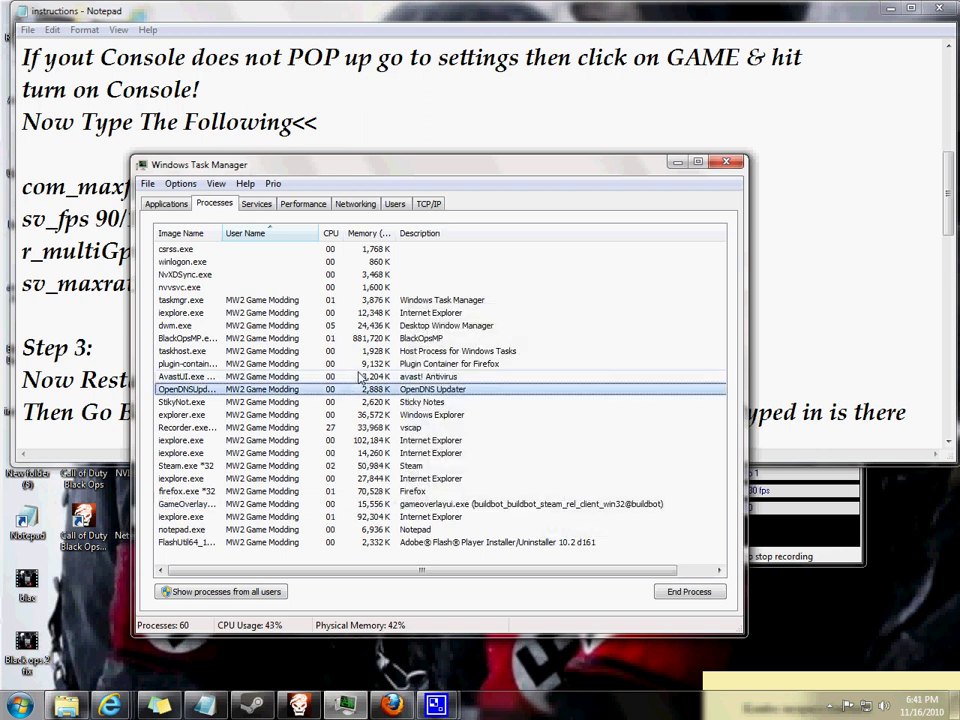
# - Inspect the process options for BlackOpsMP, including its priority entry, and dismiss them
pyautogui.rightClick(388, 340)
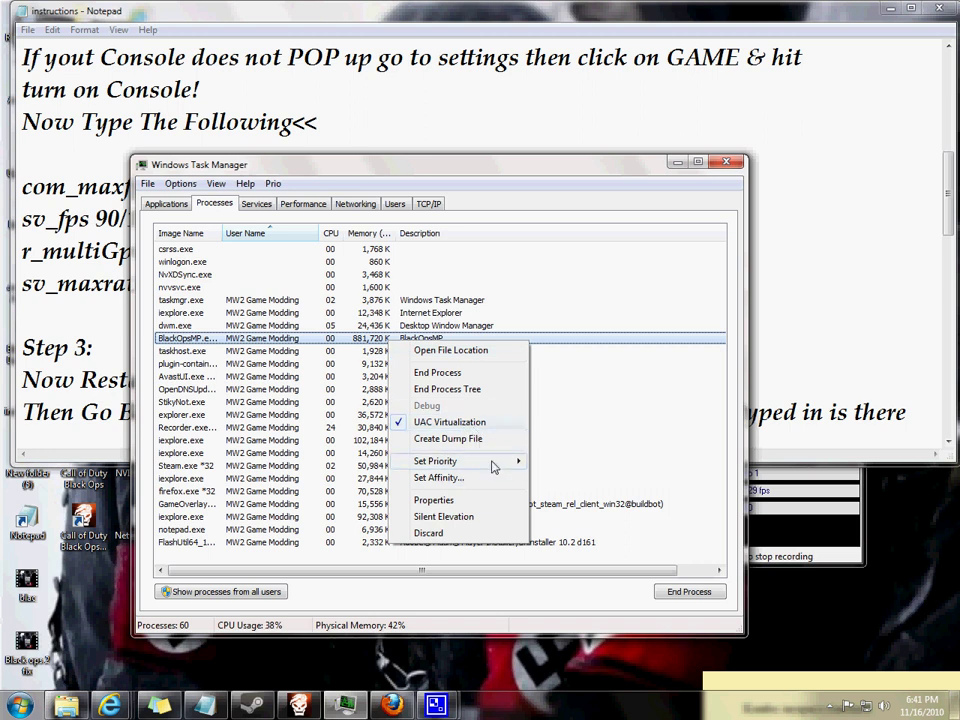
pyautogui.moveTo(493, 465)
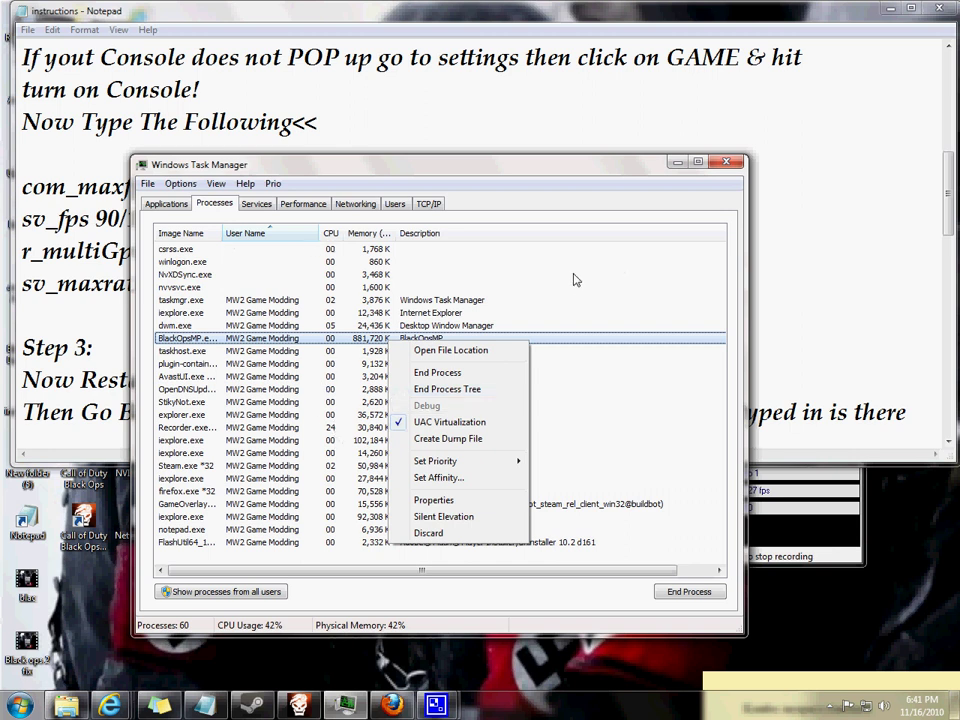
pyautogui.click(510, 312)
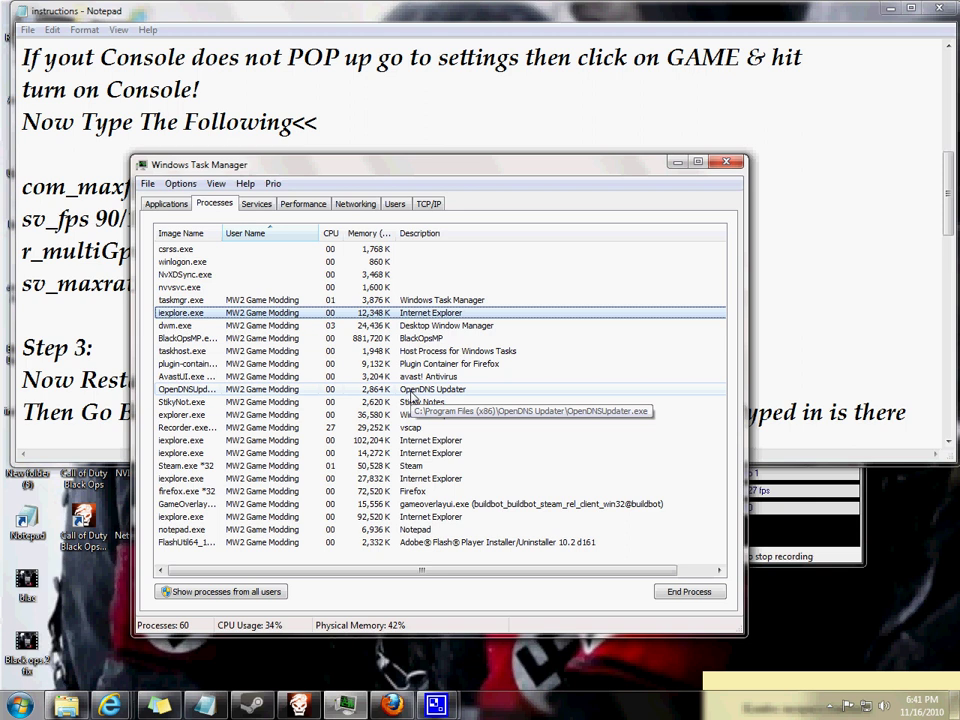
# - Inspect the priority options of the OpenDNS Updater process, dismiss them and minimize Task Manager
pyautogui.click(412, 391)
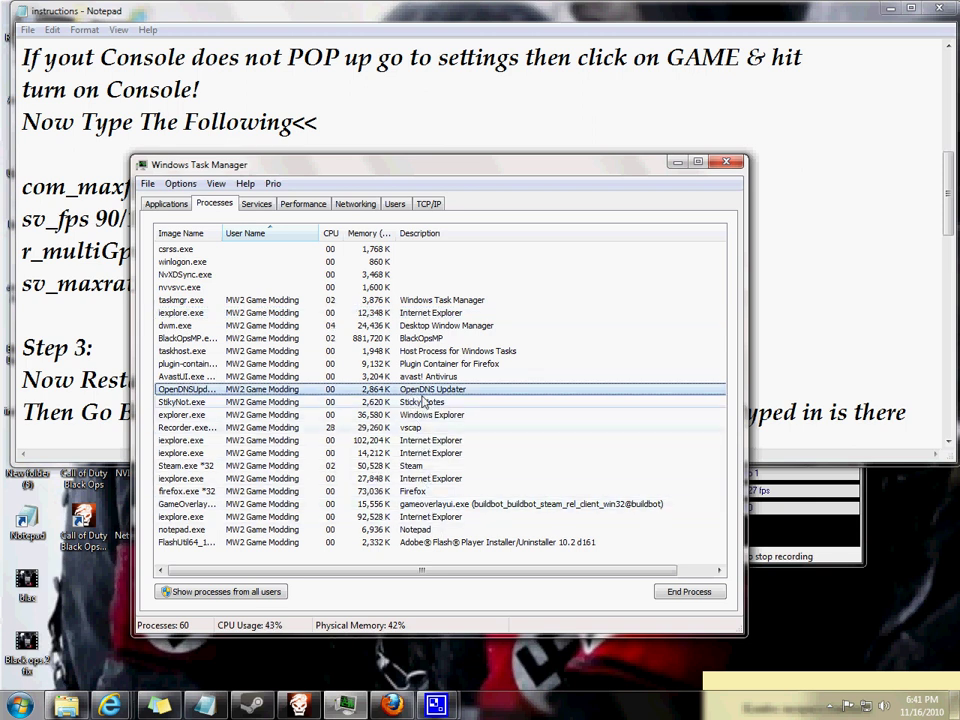
pyautogui.rightClick(420, 389)
pyautogui.moveTo(484, 512)
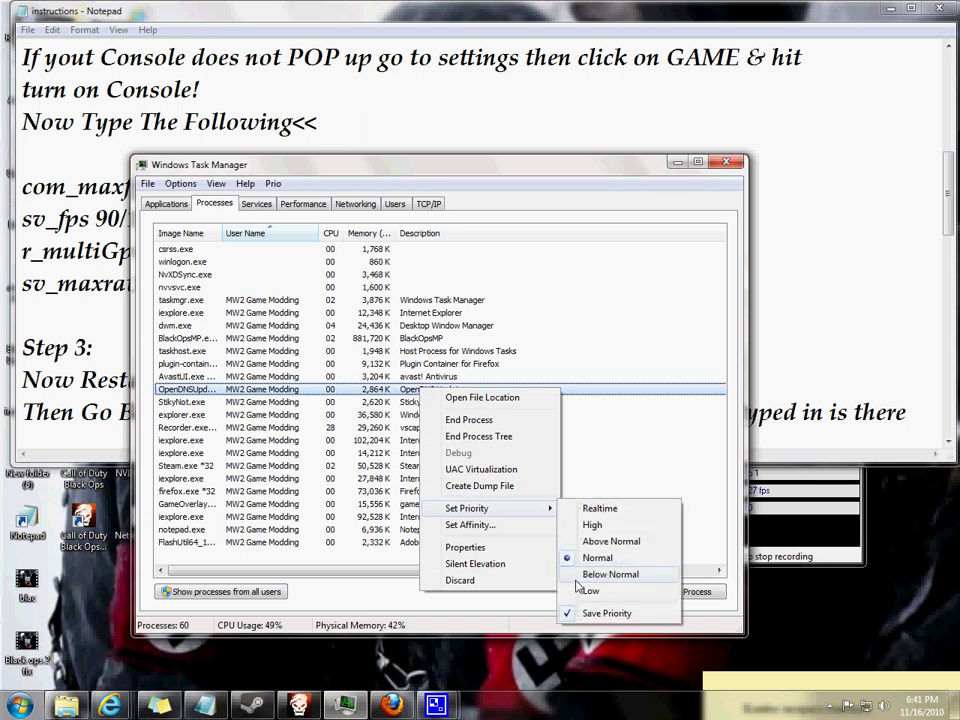
pyautogui.click(435, 167)
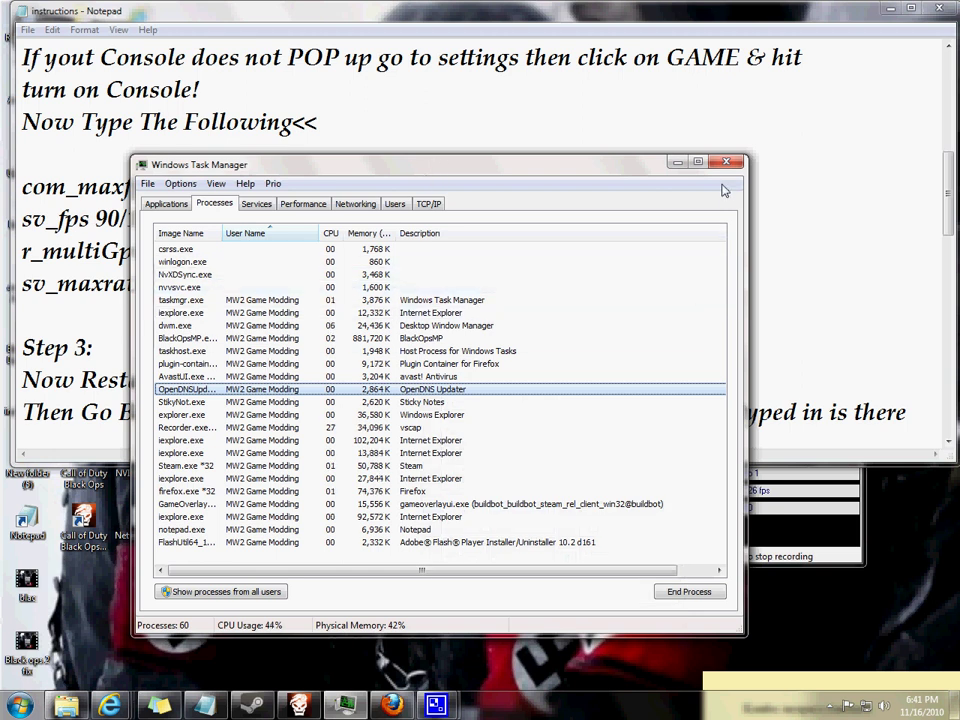
pyautogui.click(682, 166)
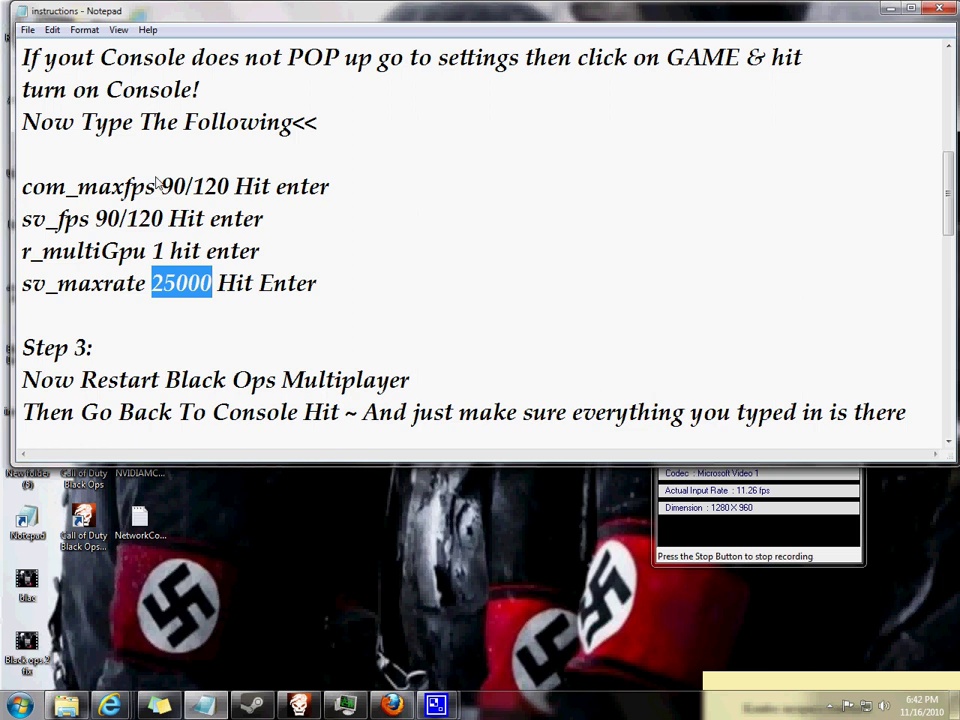
# - Highlight the value 120 in the com_maxfps line and in the sv_fps line of the instructions
pyautogui.moveTo(161, 186); pyautogui.dragTo(232, 187)
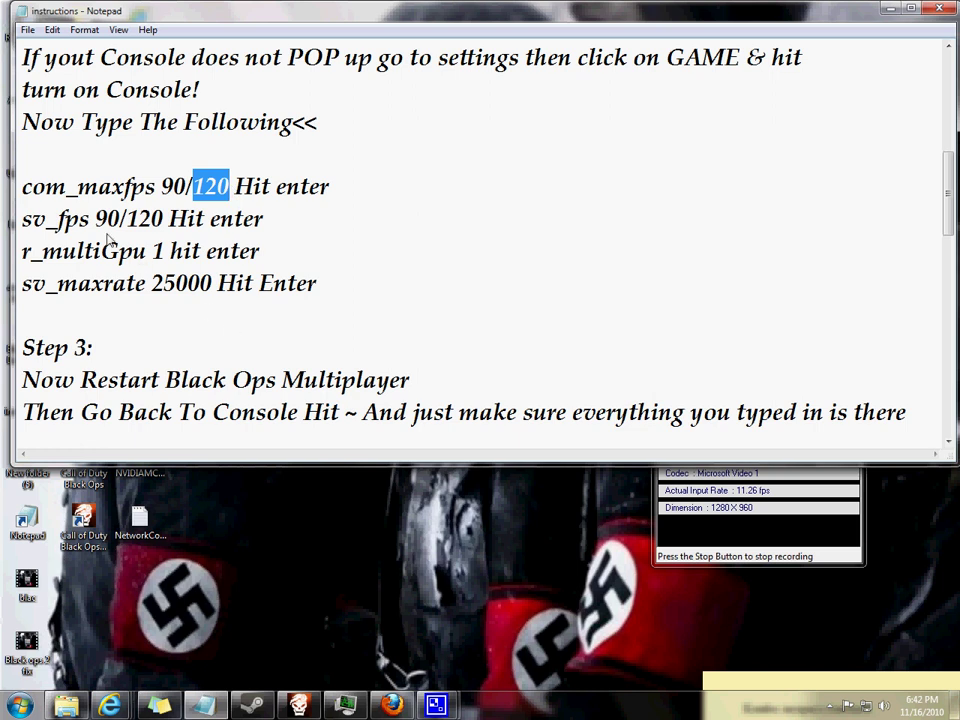
pyautogui.moveTo(126, 219); pyautogui.dragTo(160, 230)
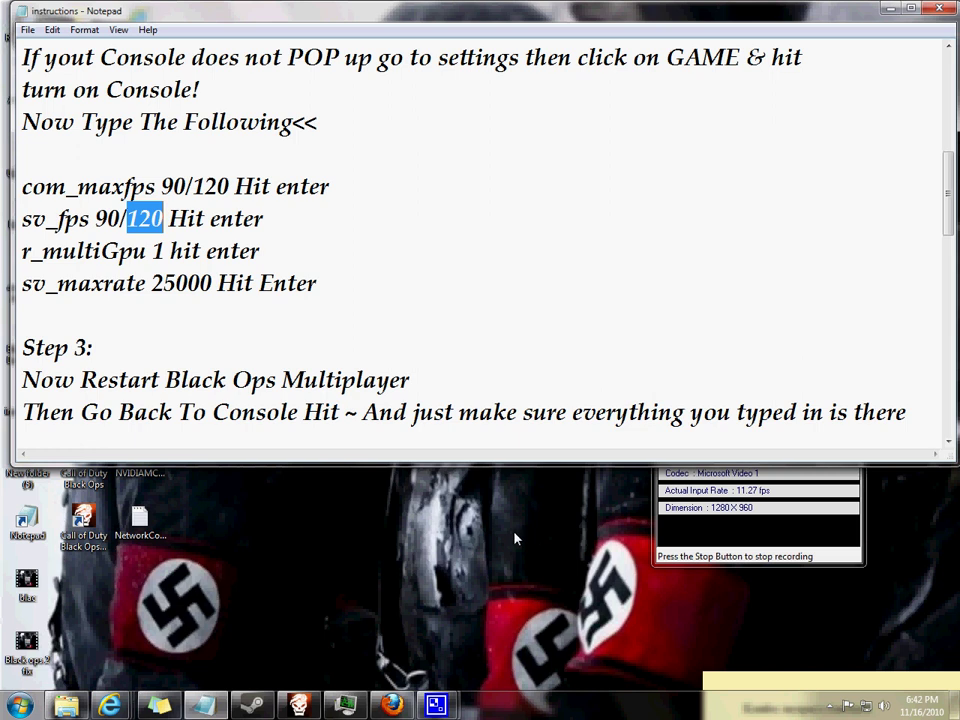
# - Switch to the YouTube page in Internet Explorer, go back from the upload page and open the account's own channel
pyautogui.moveTo(110, 706)
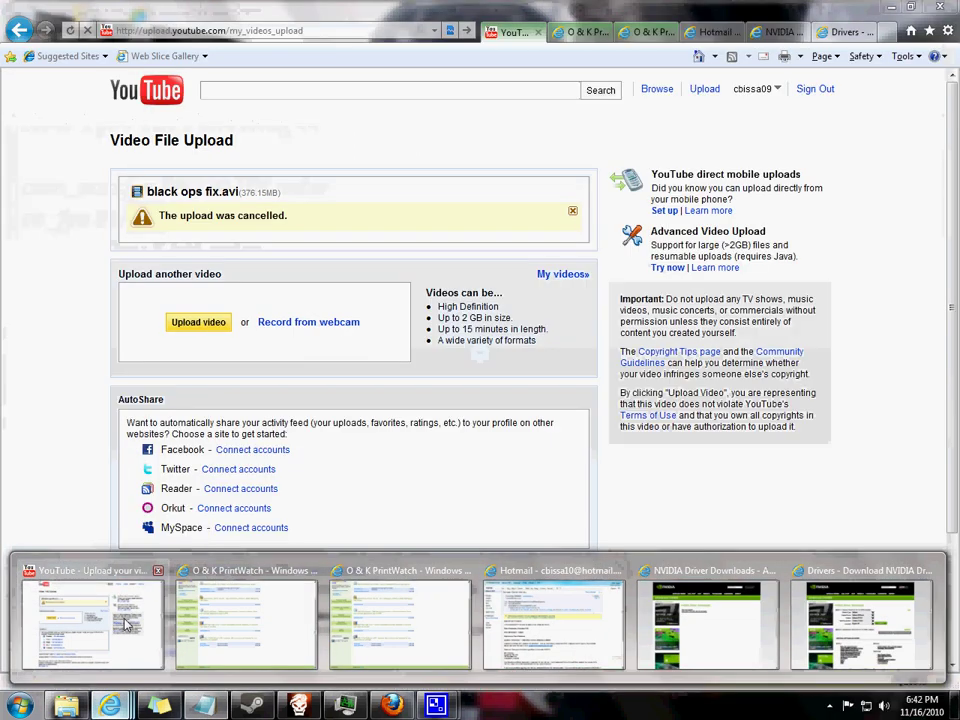
pyautogui.click(135, 623)
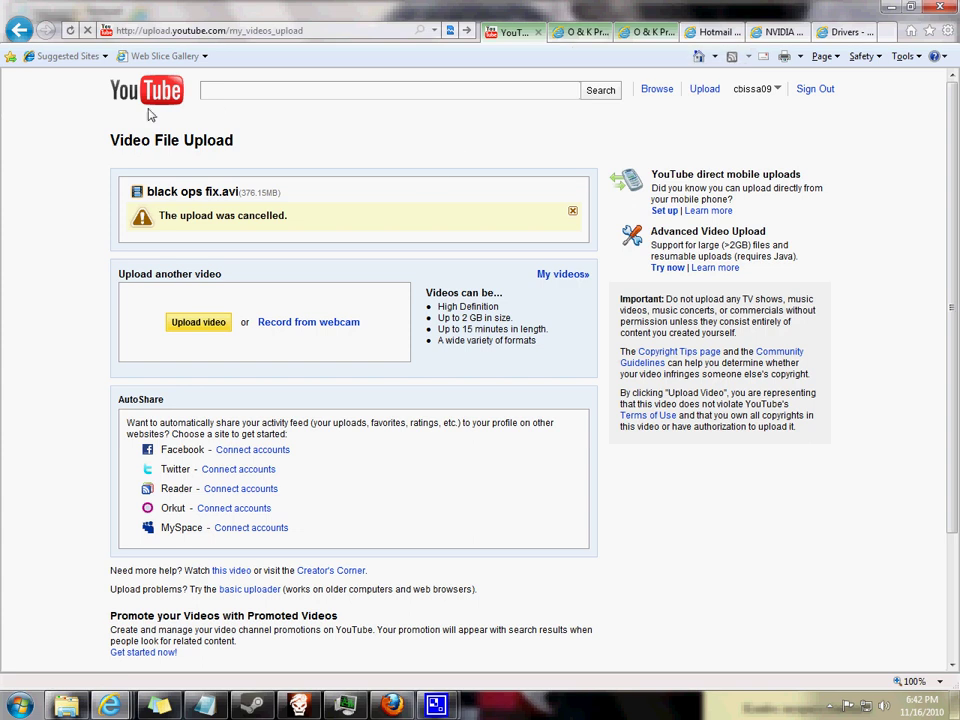
pyautogui.click(19, 30)
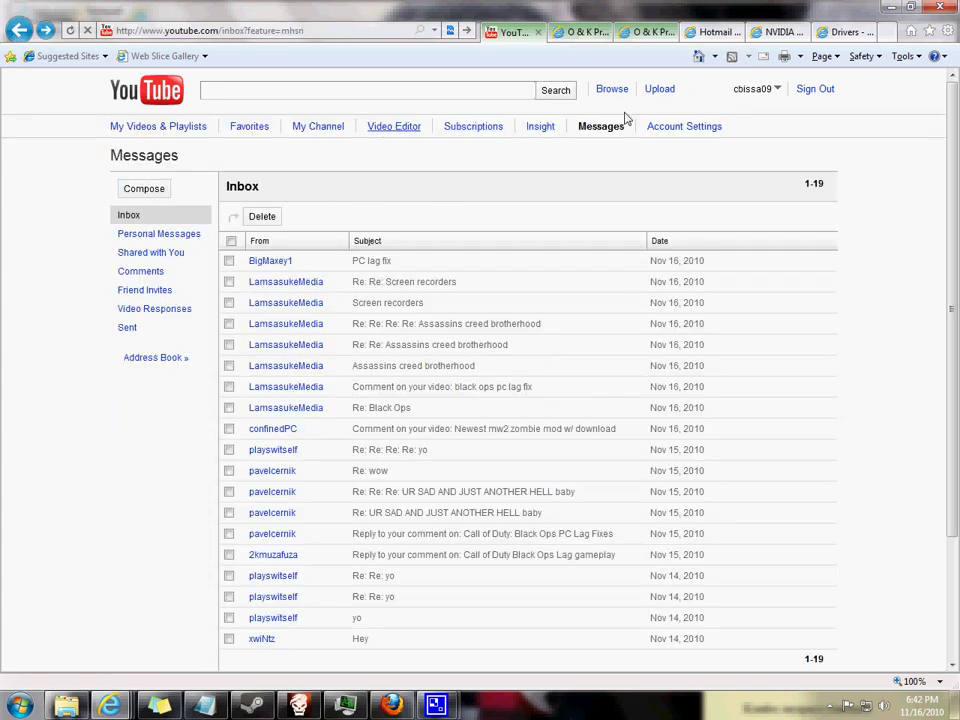
pyautogui.click(762, 89)
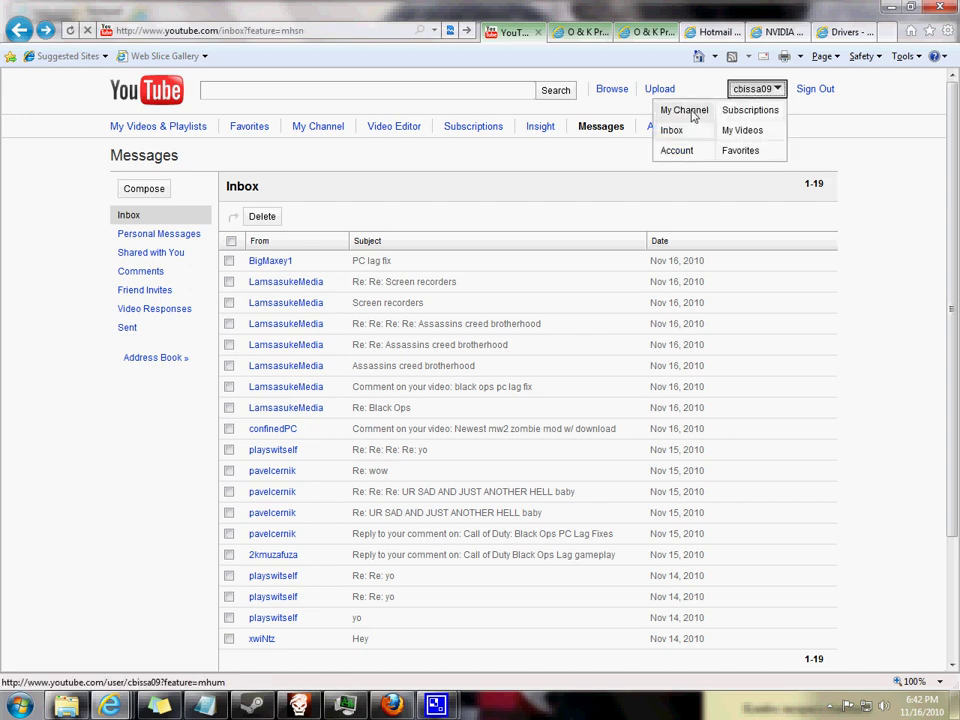
pyautogui.click(685, 110)
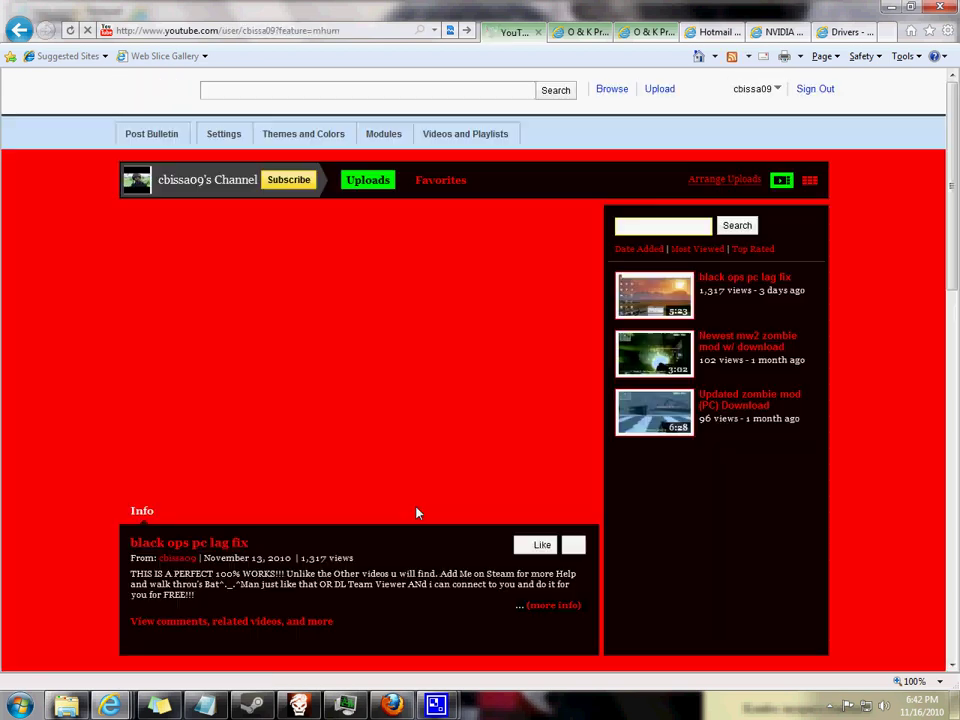
# - Open the full page of the channel's "black ops pc lag fix" video and pause its playback
pyautogui.scroll(-3, 417, 513)
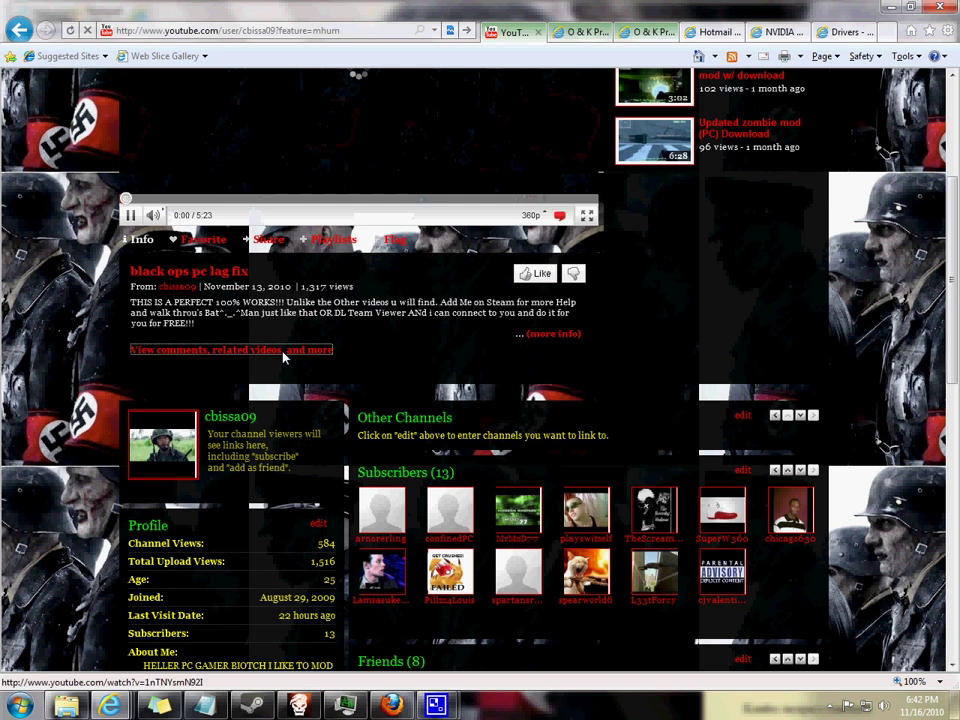
pyautogui.click(283, 350)
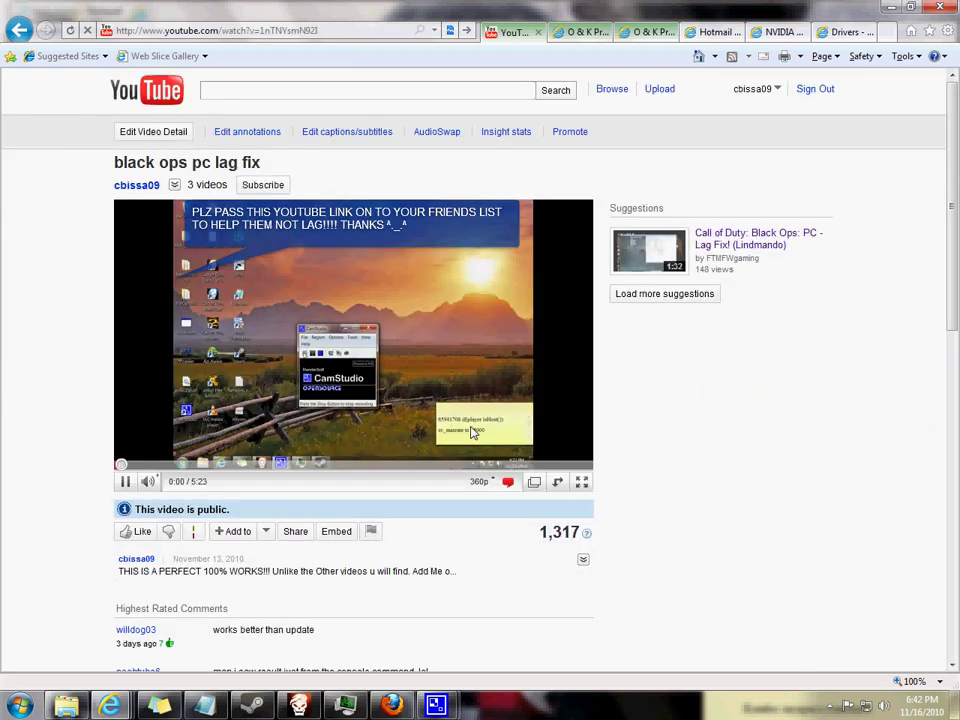
pyautogui.click(125, 481)
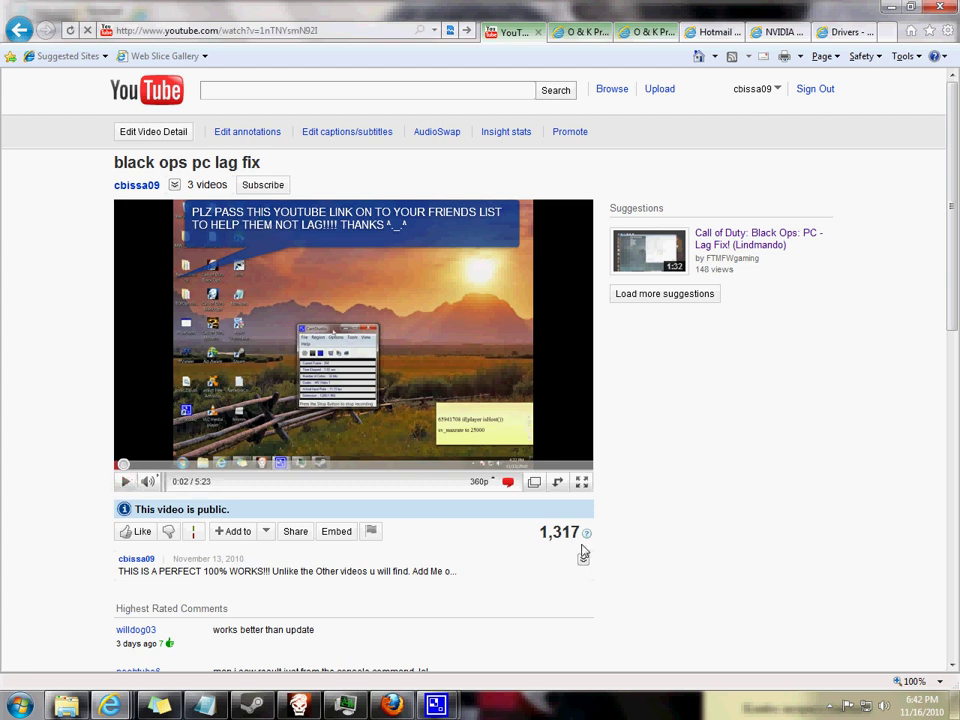
# - Expand the video's description and highlight the line about saving the priority settings
pyautogui.click(480, 572)
pyautogui.scroll(-1, 497, 577)
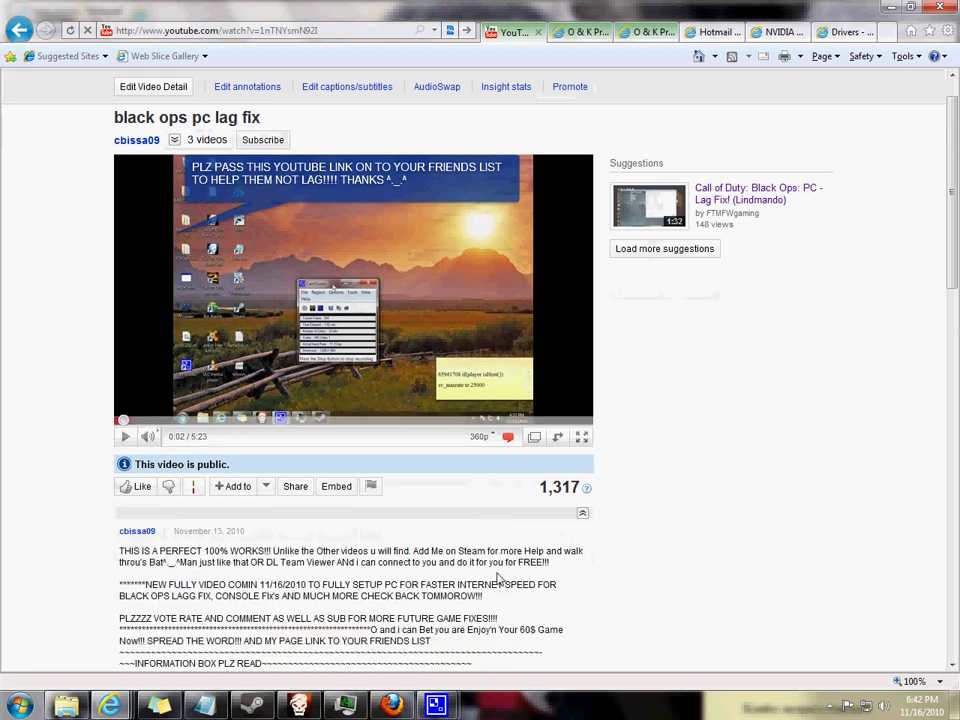
pyautogui.scroll(-3, 497, 577)
pyautogui.moveTo(140, 540); pyautogui.dragTo(302, 548)
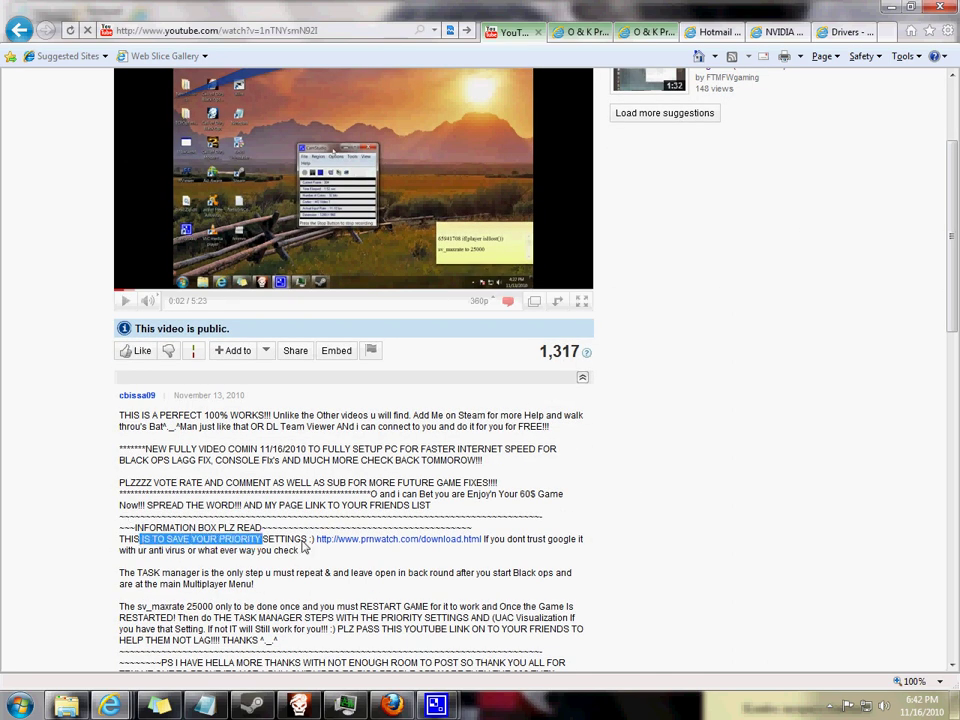
# - Open the prnwatch.com download link, examine the 32-bit and 64-bit Prio - Priority Saver downloads, and return to the Notepad instructions
pyautogui.click(400, 540)
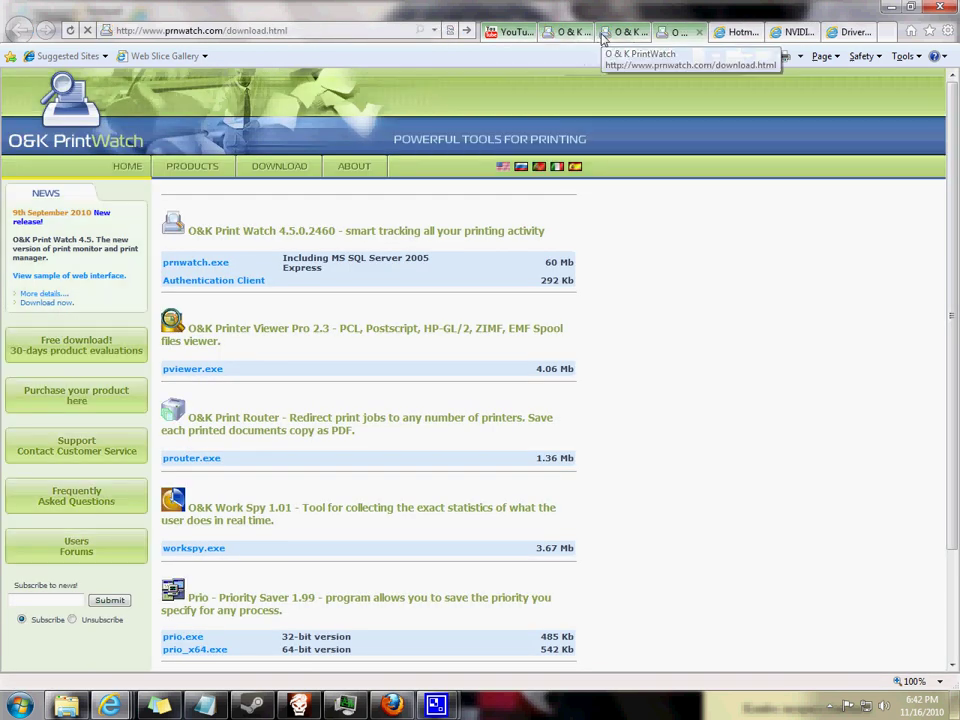
pyautogui.scroll(-3, 634, 506)
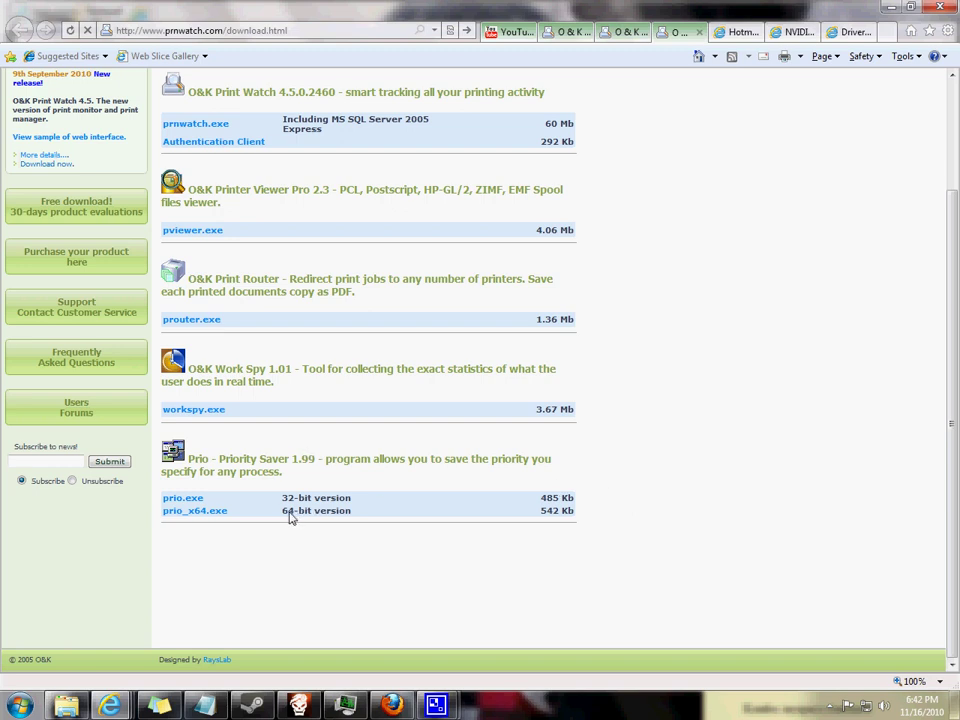
pyautogui.moveTo(289, 514); pyautogui.dragTo(307, 517)
pyautogui.moveTo(315, 516); pyautogui.dragTo(920, 7)
pyautogui.hotkey('alt', 'Tab')
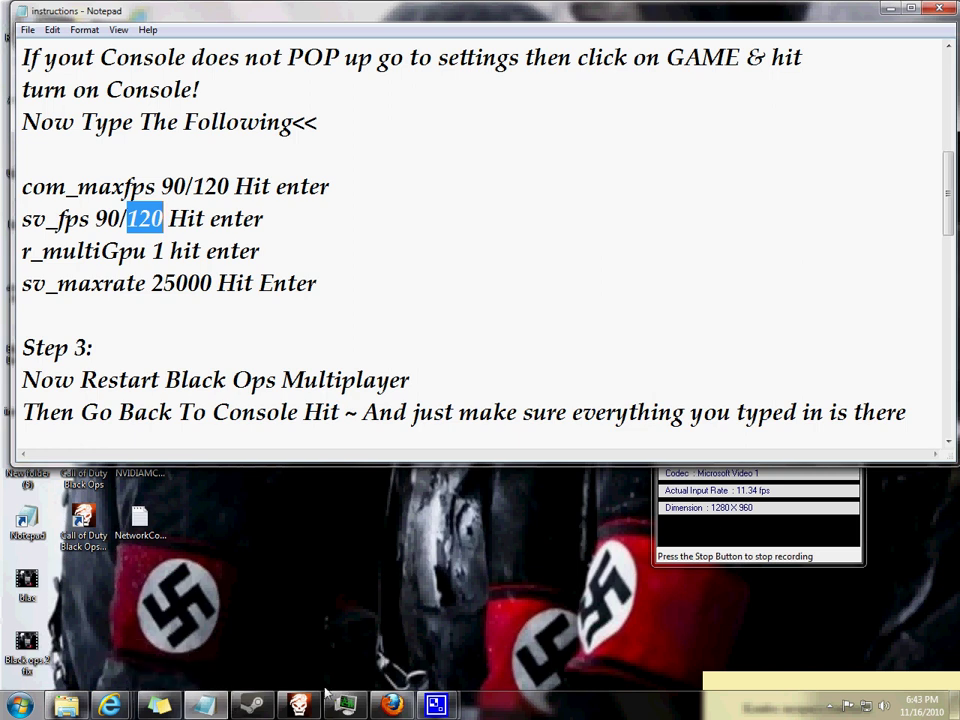
# - Bring up Windows Task Manager and inspect the priority options of the BlackOpsMP process, including Save Priority
pyautogui.hotkey('ctrl', 'shift', 'Escape')
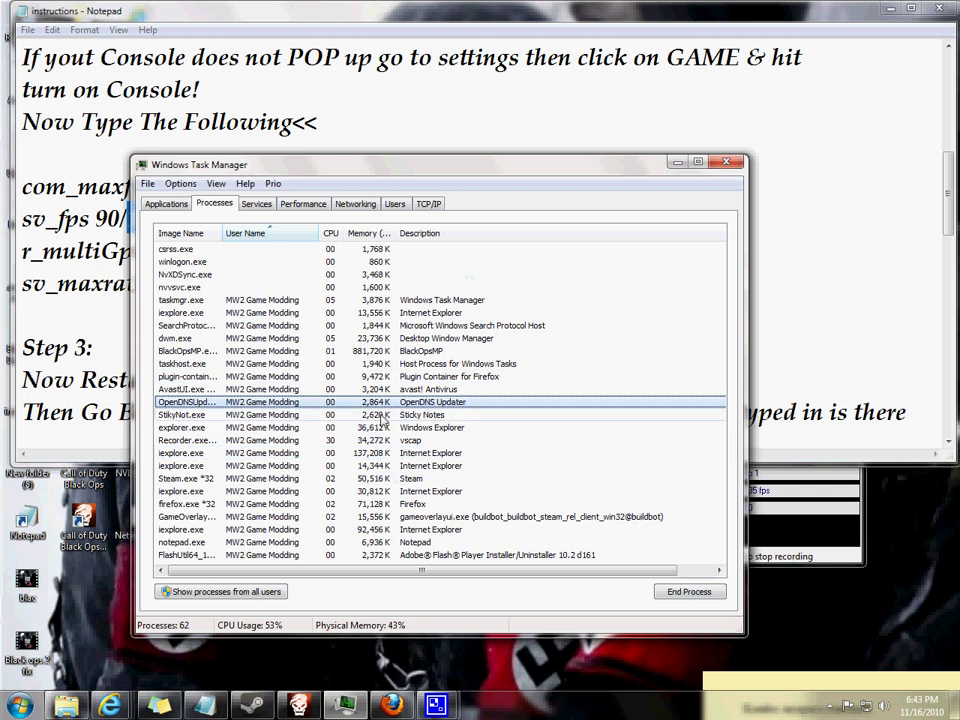
pyautogui.rightClick(412, 352)
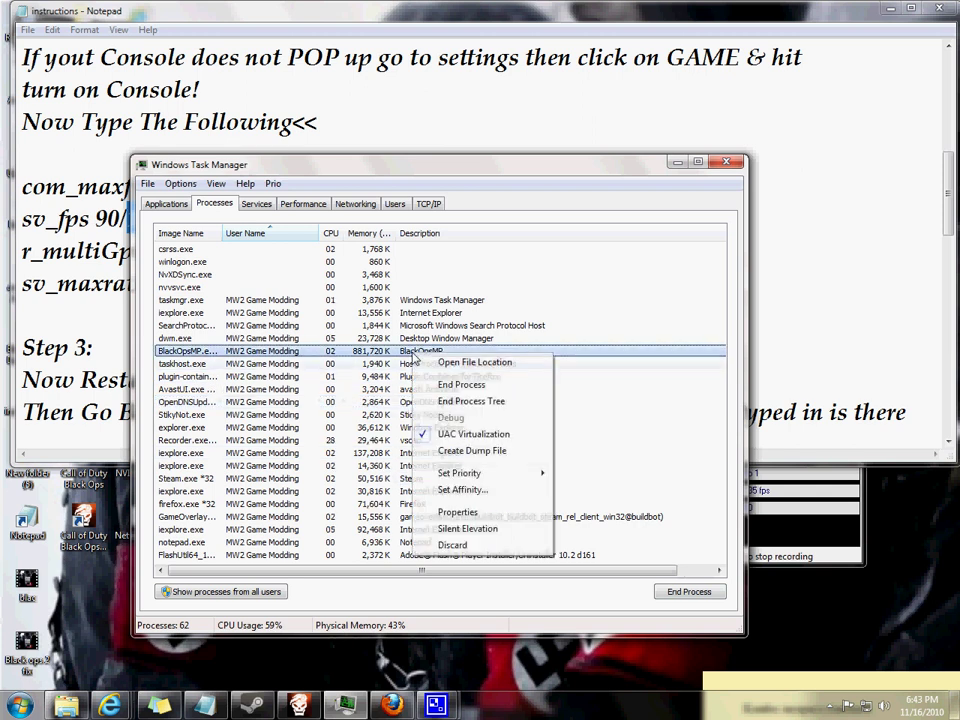
pyautogui.moveTo(462, 473)
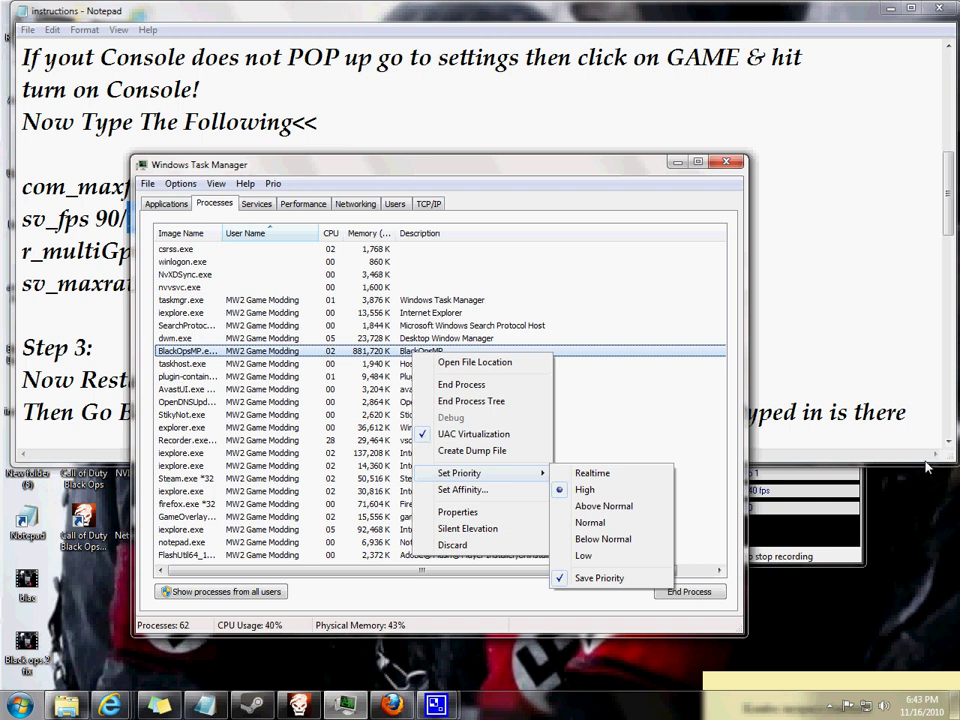
# - Dismiss the process options and shrink the Notepad instructions window to uncover most of Task Manager
pyautogui.click(955, 470)
pyautogui.moveTo(955, 470); pyautogui.dragTo(625, 278)
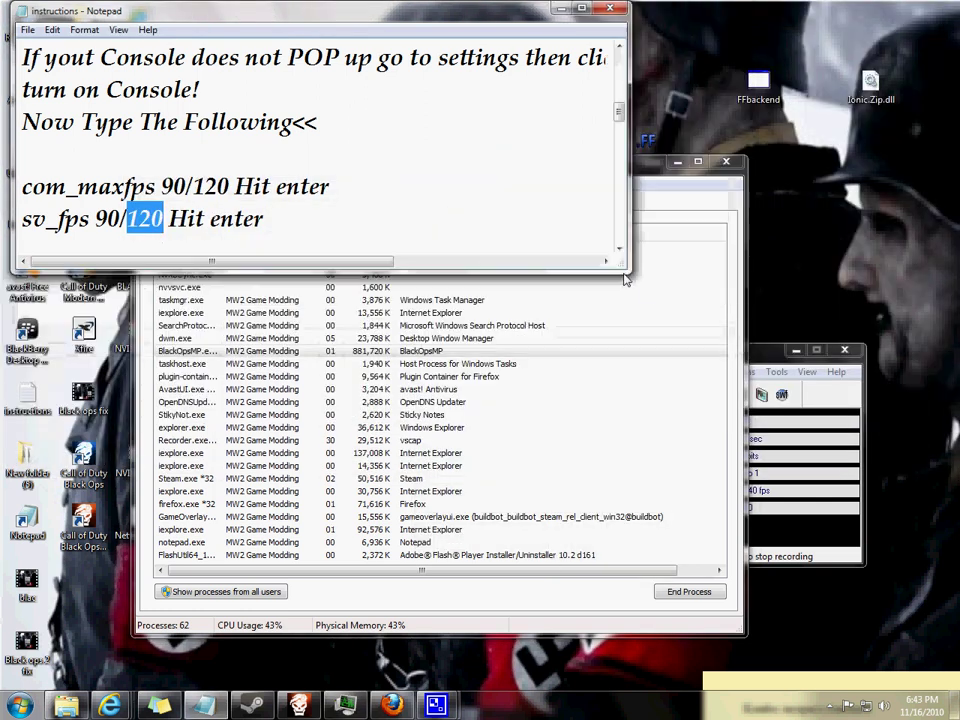